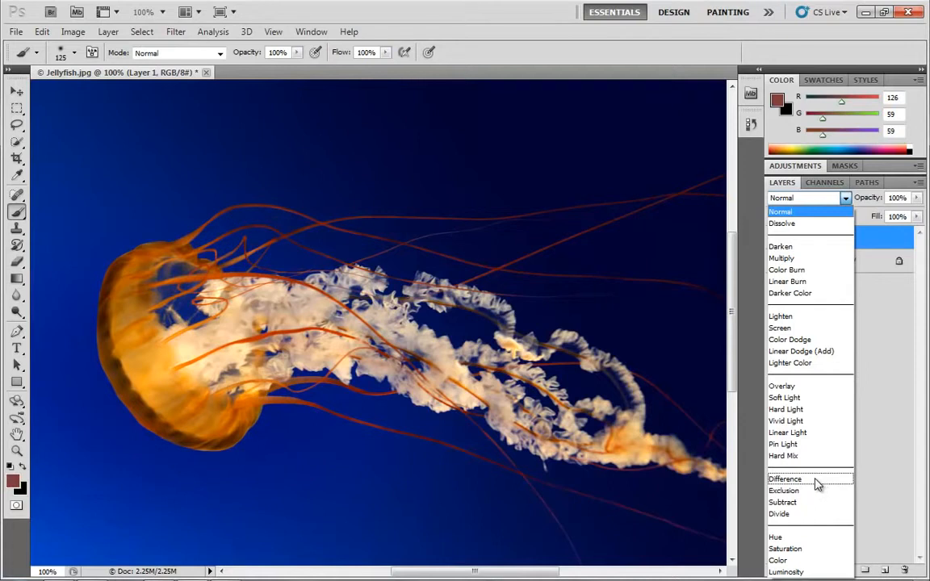
- Set Layer 1's blend mode to Difference and choose bright purple be0ee4 as the foreground color
left_click(780, 480)
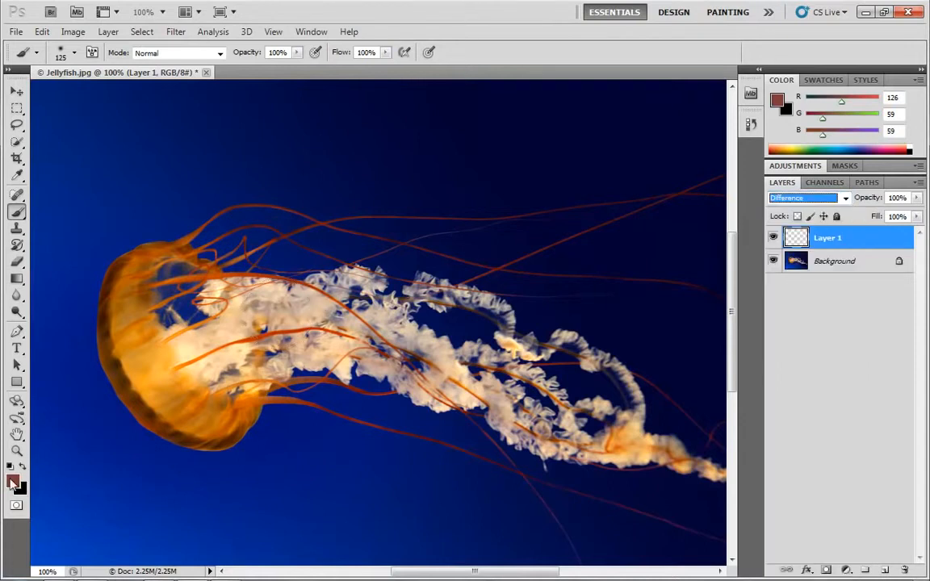
left_click(13, 483)
mouse_move(618, 276)
left_mouse_down()
mouse_move(633, 191)
mouse_move(611, 212)
left_mouse_up()
left_click(655, 222)
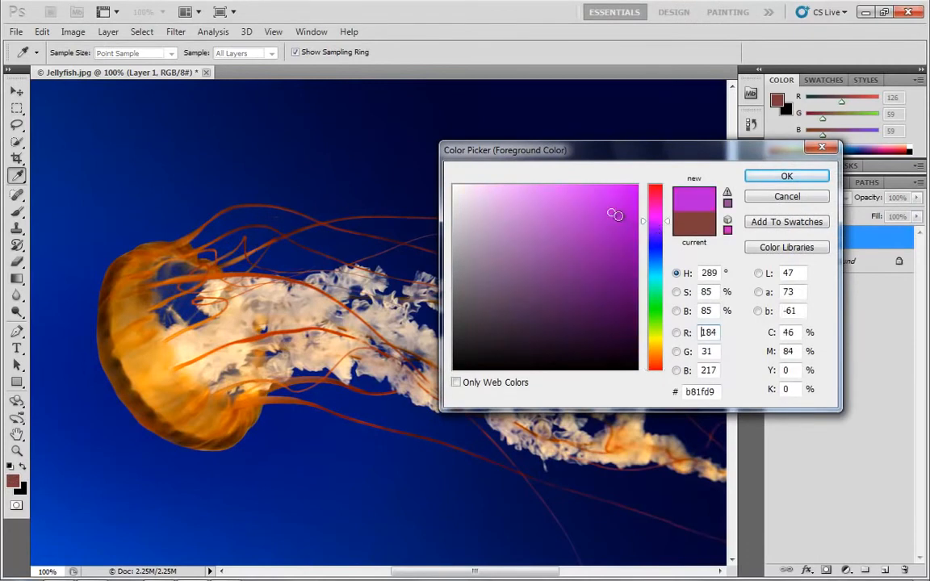
left_click(626, 205)
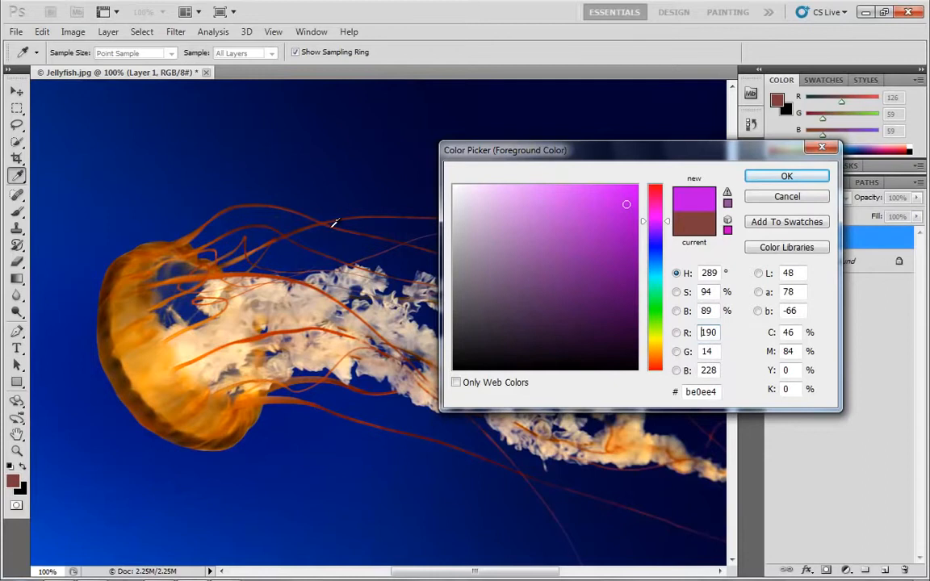
left_click(787, 176)
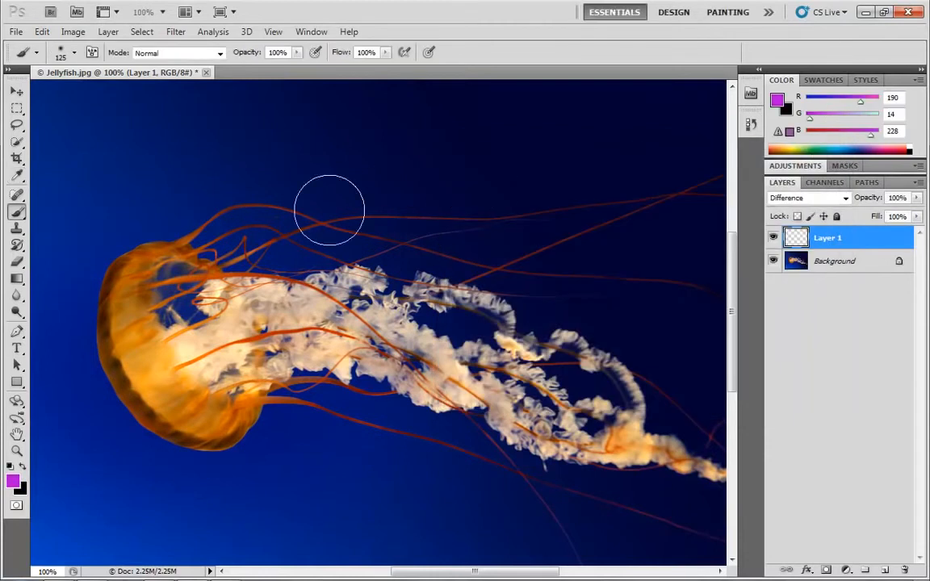
- Brush broad purple bands back and forth across the jellyfish on Layer 1, and undo the painting
left_click(133, 196)
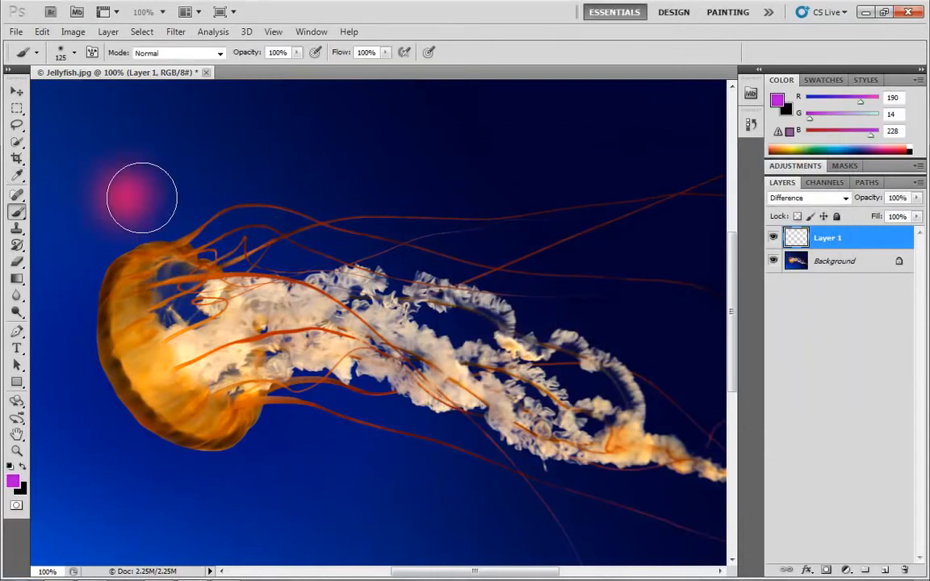
mouse_move(142, 198)
left_mouse_down()
mouse_move(599, 204)
mouse_move(654, 255)
mouse_move(618, 300)
mouse_move(191, 313)
mouse_move(150, 373)
mouse_move(173, 401)
mouse_move(265, 409)
mouse_move(587, 393)
mouse_move(644, 439)
mouse_move(612, 482)
mouse_move(117, 502)
left_mouse_up()
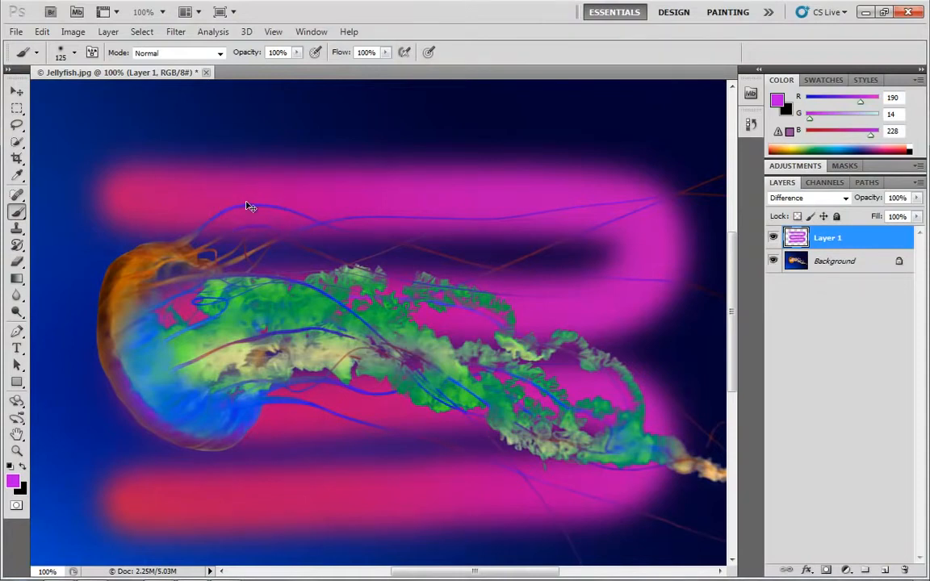
key("ctrl+z")
- Change the foreground color to white ffffff, paint over the jellyfish on Layer 1, and undo the painting
left_click(17, 482)
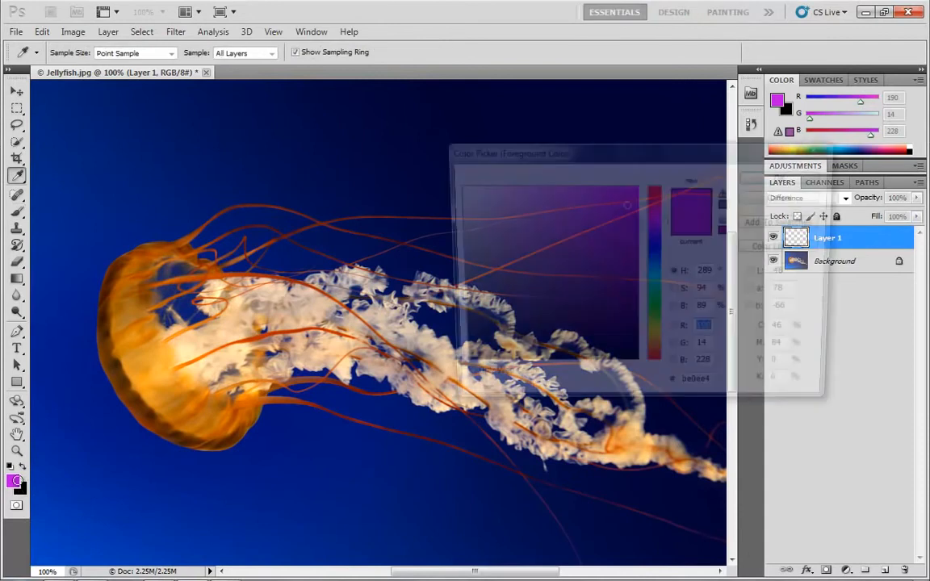
mouse_move(572, 202)
left_mouse_down()
mouse_move(542, 226)
mouse_move(461, 148)
left_mouse_up()
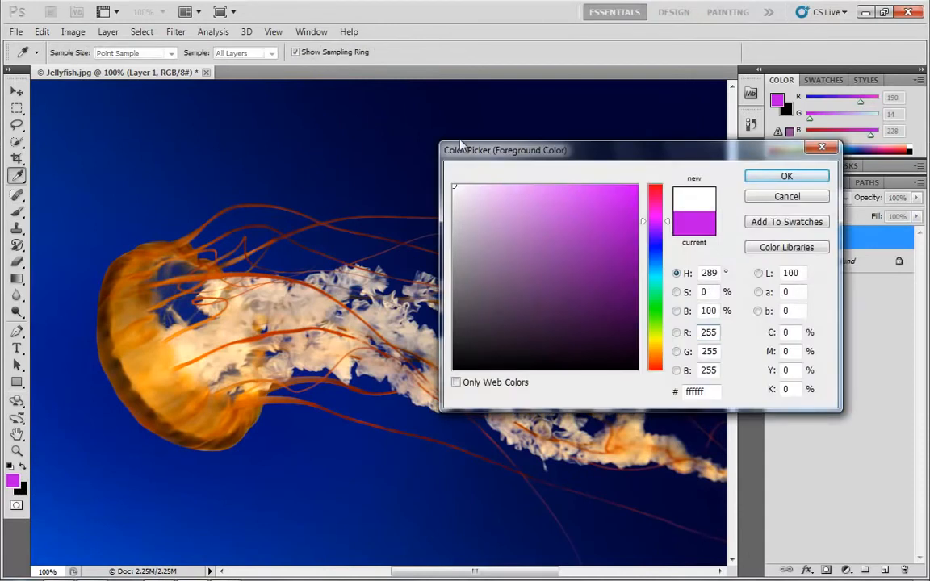
left_click(772, 177)
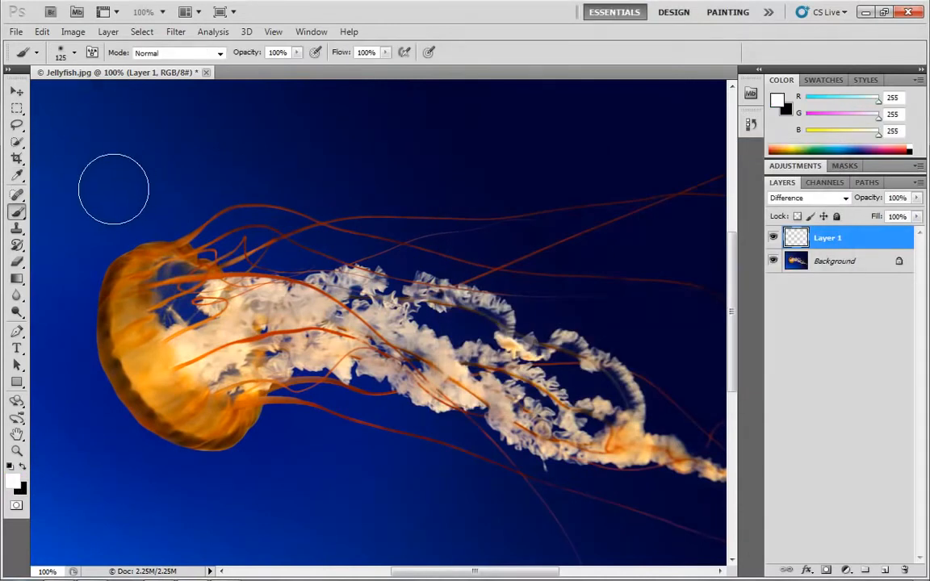
mouse_move(113, 189)
left_mouse_down()
mouse_move(538, 189)
mouse_move(424, 229)
mouse_move(567, 228)
mouse_move(206, 279)
mouse_move(529, 301)
mouse_move(710, 335)
mouse_move(508, 443)
mouse_move(386, 547)
mouse_move(48, 403)
mouse_move(121, 345)
mouse_move(242, 146)
mouse_move(125, 311)
mouse_move(394, 272)
mouse_move(368, 277)
left_mouse_up()
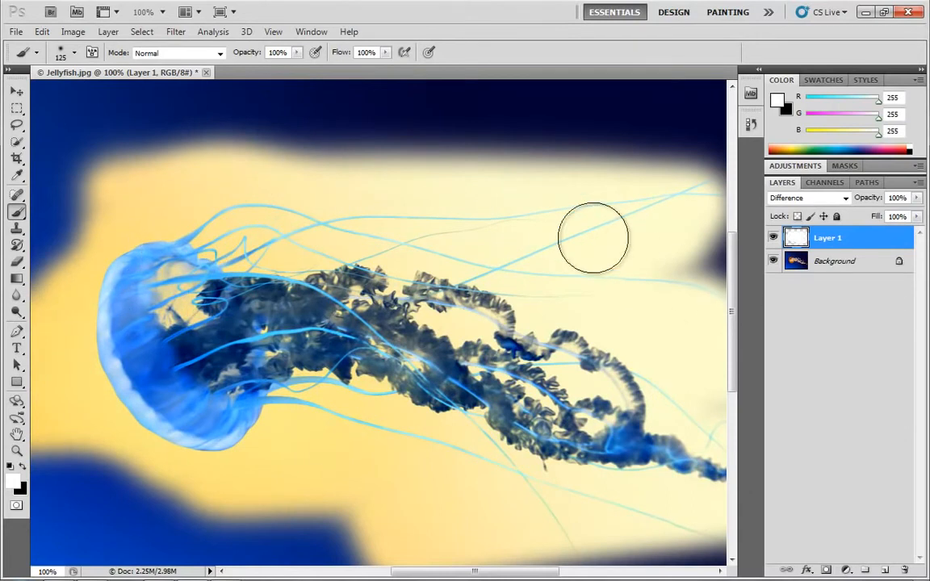
key("ctrl+z")
- Invert the Background layer's colors, invert them back, and reselect Layer 1
left_click(862, 265)
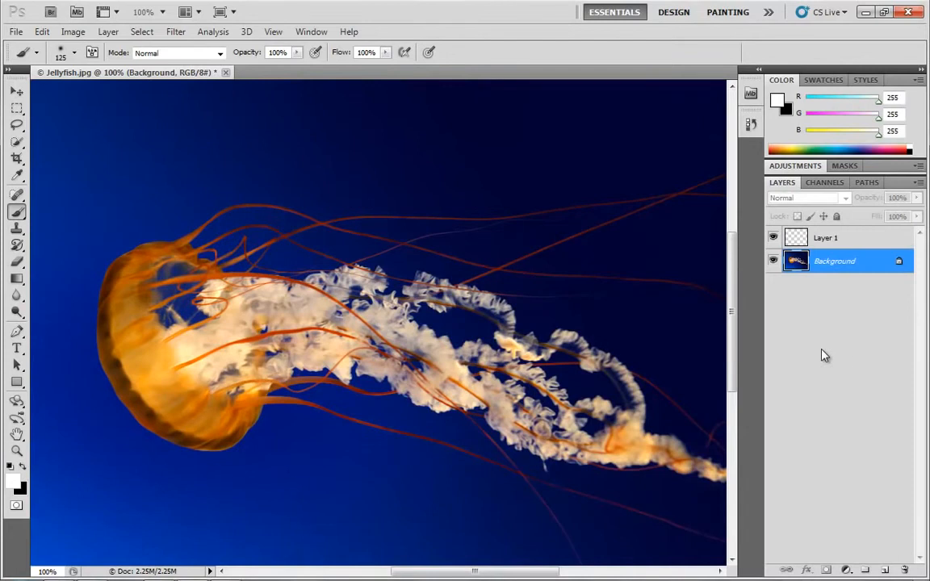
key("ctrl+i")
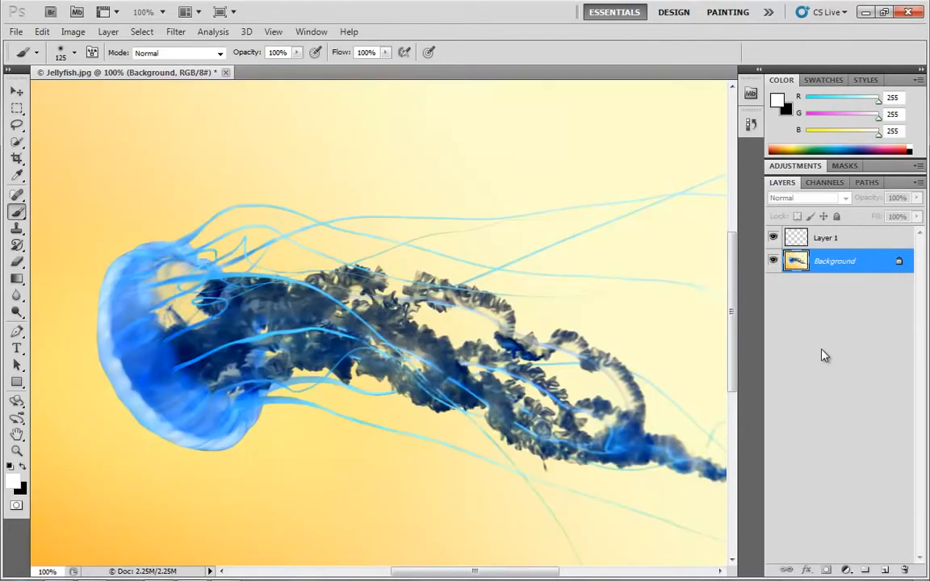
key("ctrl+i")
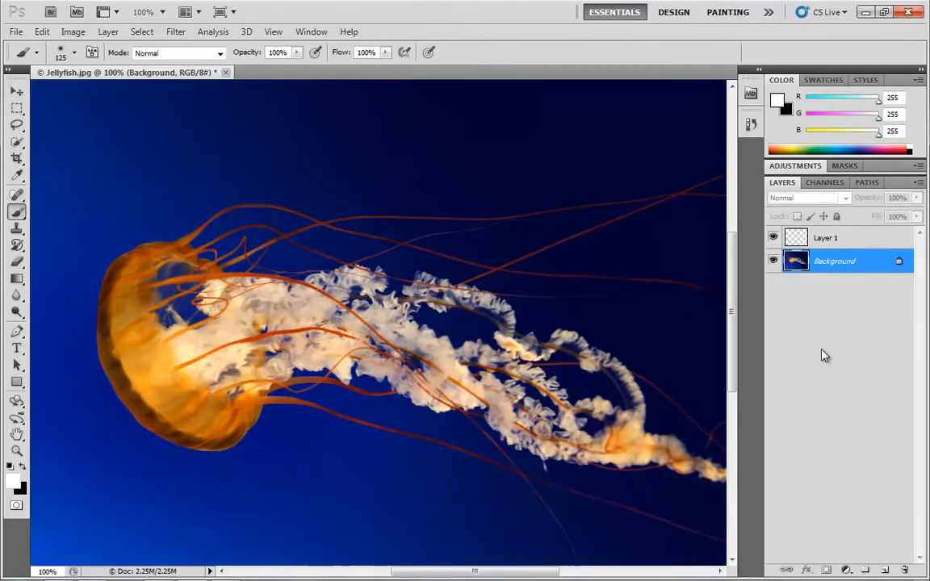
left_click(868, 239)
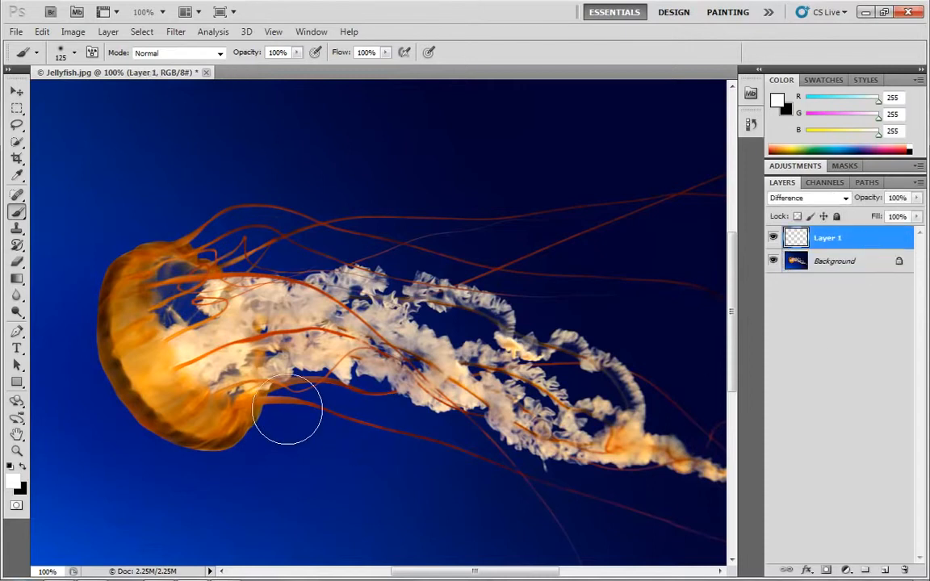
- Set the foreground color to black and Layer 1's blend mode to Exclusion
left_click(12, 481)
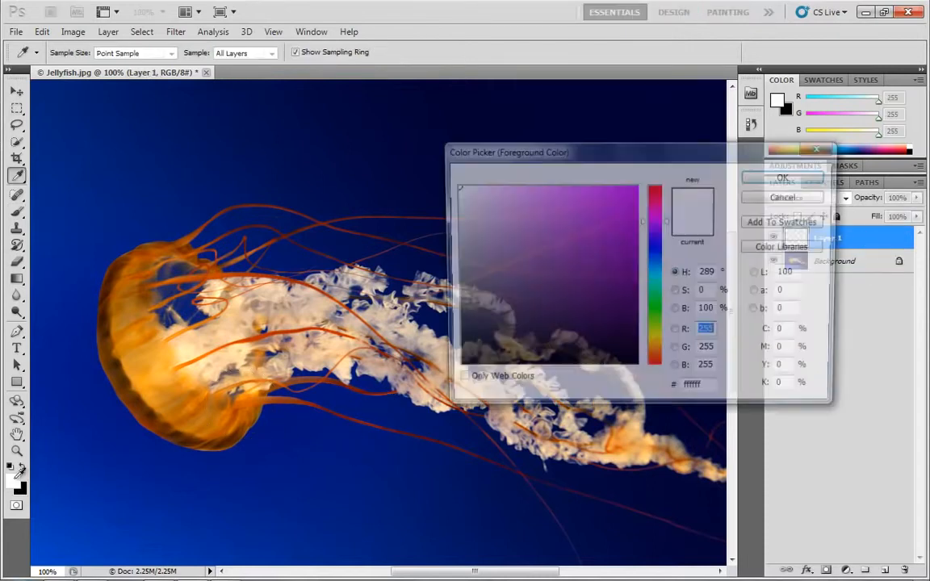
left_click(520, 367)
left_click(787, 176)
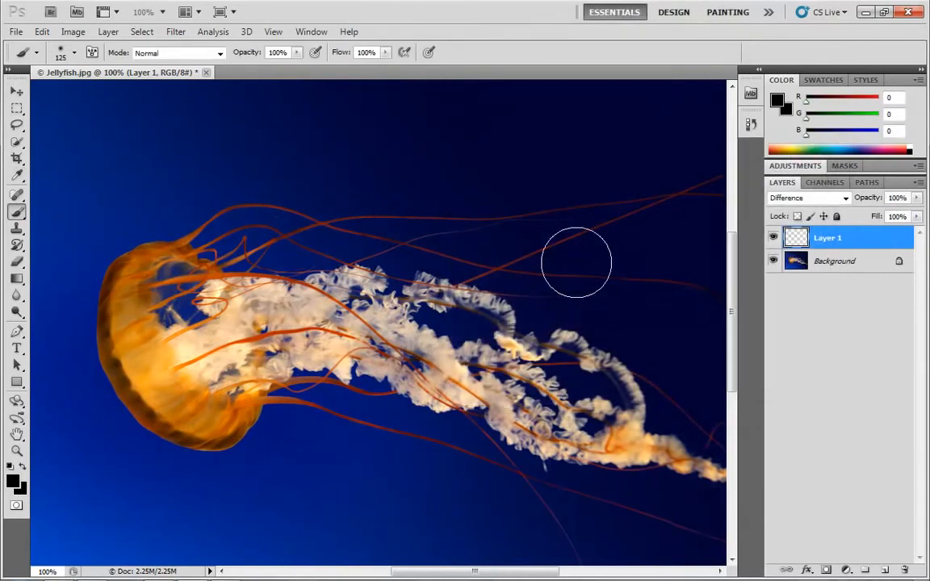
left_click(848, 198)
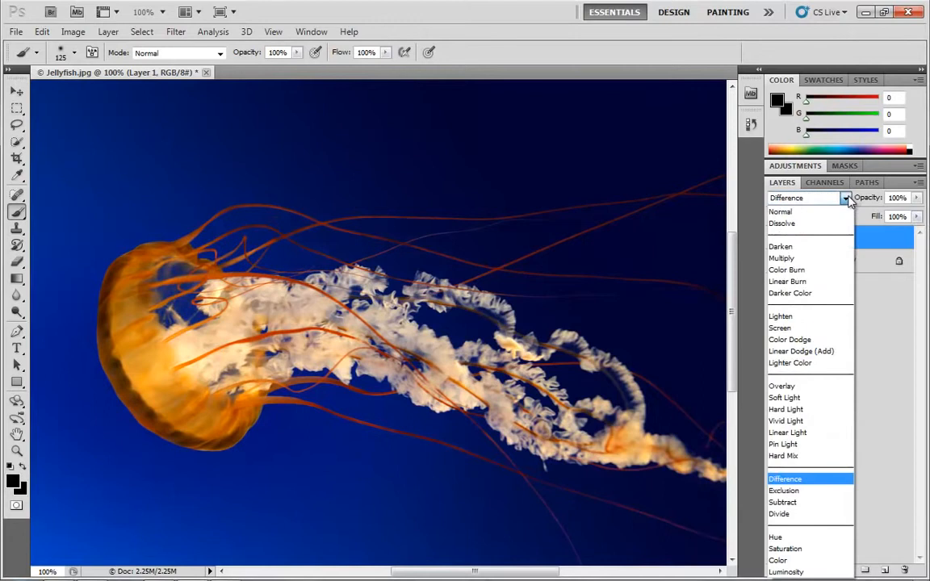
left_click(786, 492)
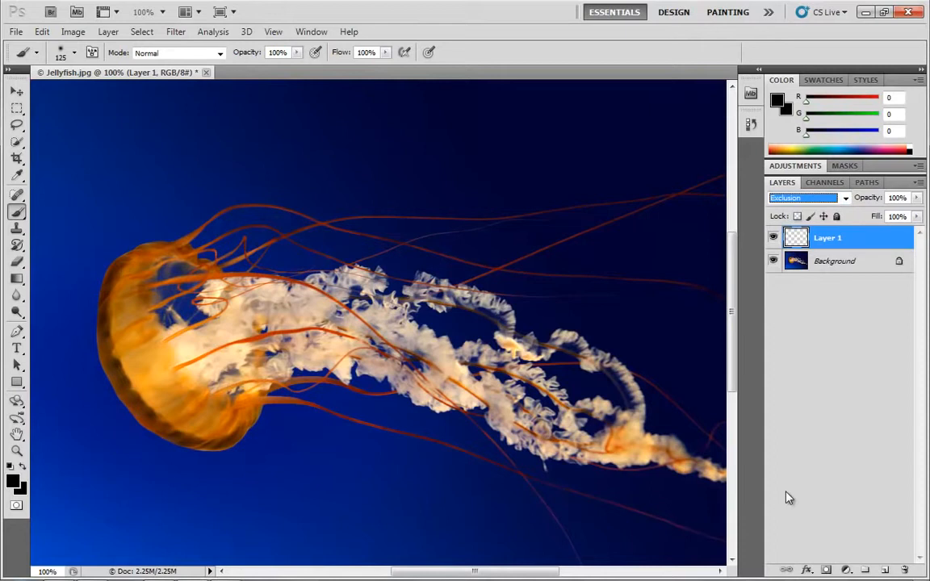
- Choose muted purple 75457f as the foreground color and brush over most of the jellyfish on Layer 1
left_click(14, 482)
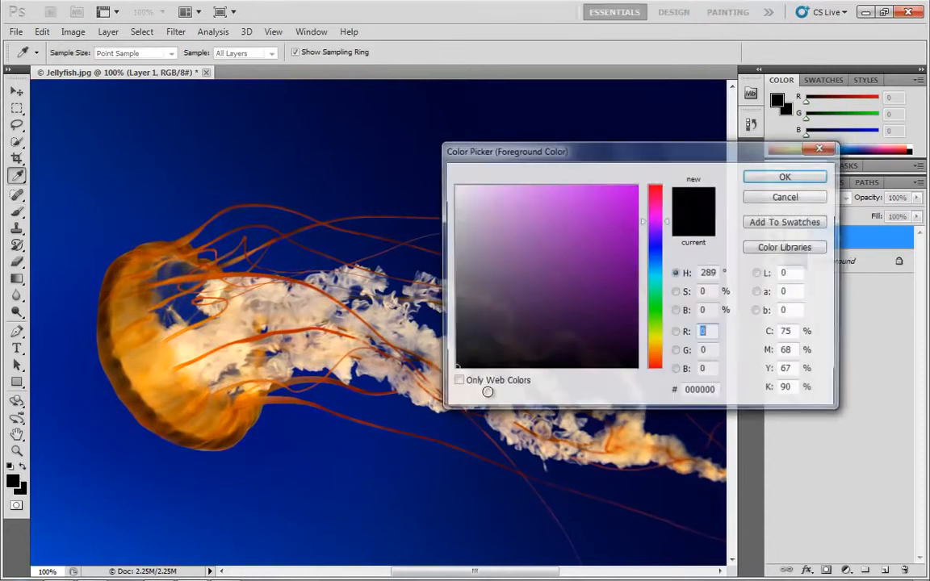
left_click(536, 277)
left_click(766, 177)
key("b")
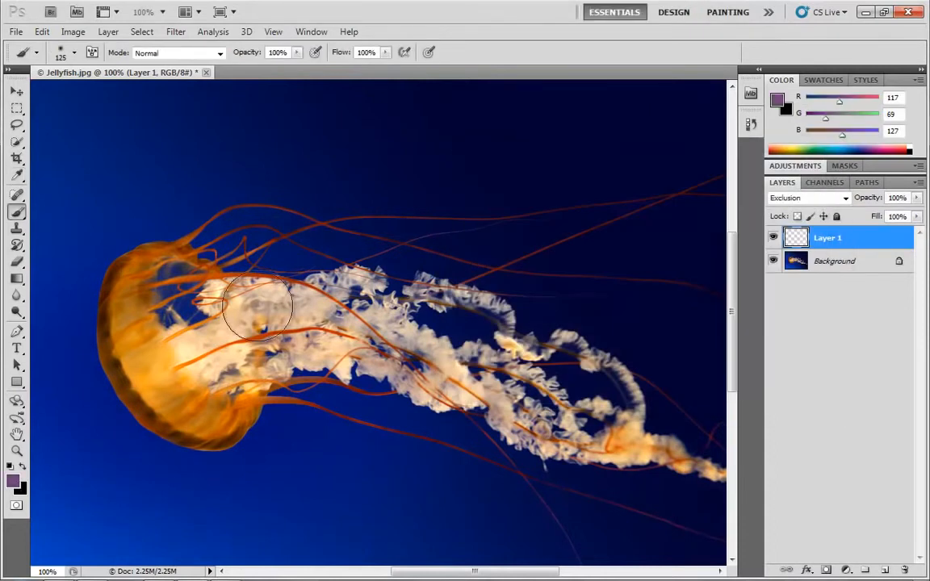
mouse_move(184, 236)
left_mouse_down()
mouse_move(424, 266)
mouse_move(557, 300)
mouse_move(173, 315)
mouse_move(222, 394)
mouse_move(609, 353)
mouse_move(363, 360)
mouse_move(448, 378)
mouse_move(634, 369)
mouse_move(601, 364)
mouse_move(652, 347)
mouse_move(310, 327)
left_mouse_up()
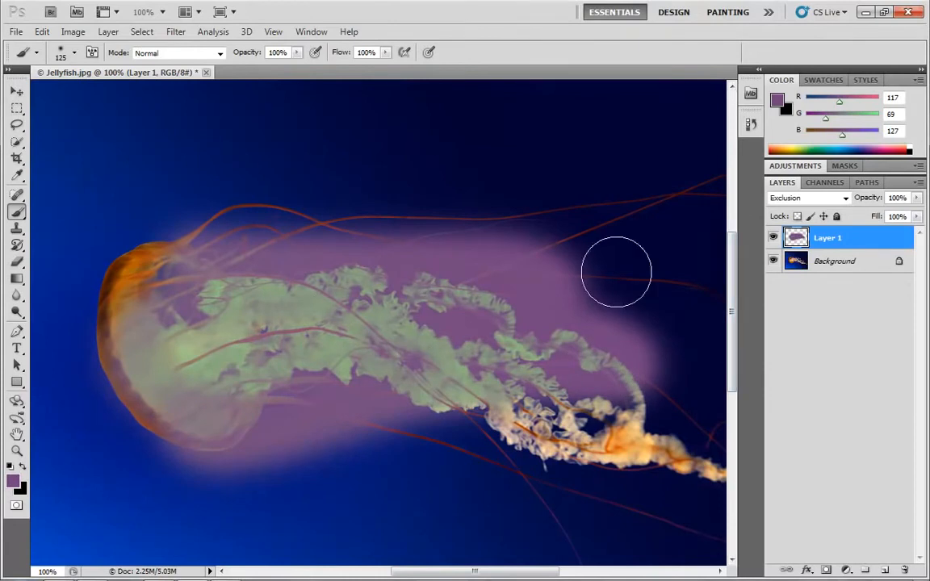
- Compare blend modes on the purple painting by switching Layer 1 to Difference and back to Exclusion
left_click(847, 198)
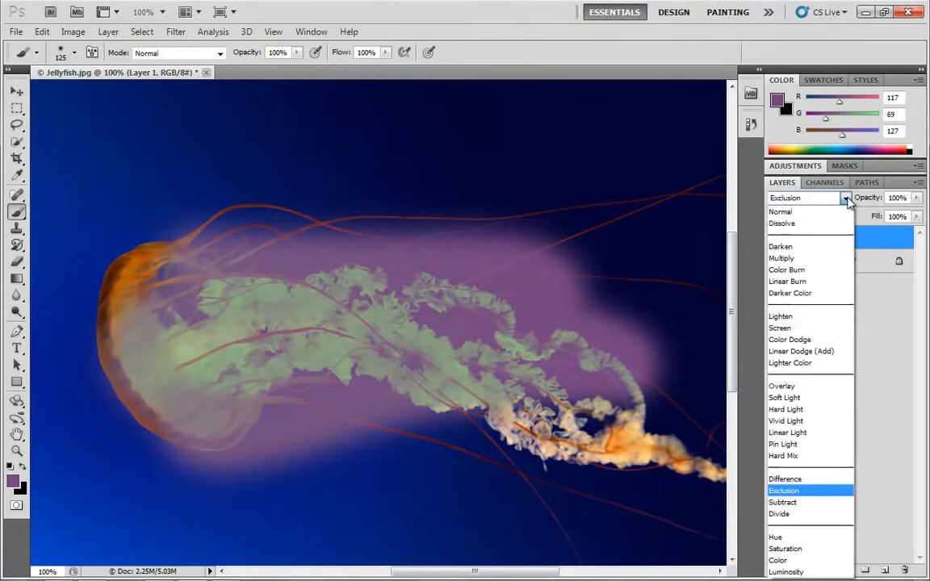
left_click(796, 478)
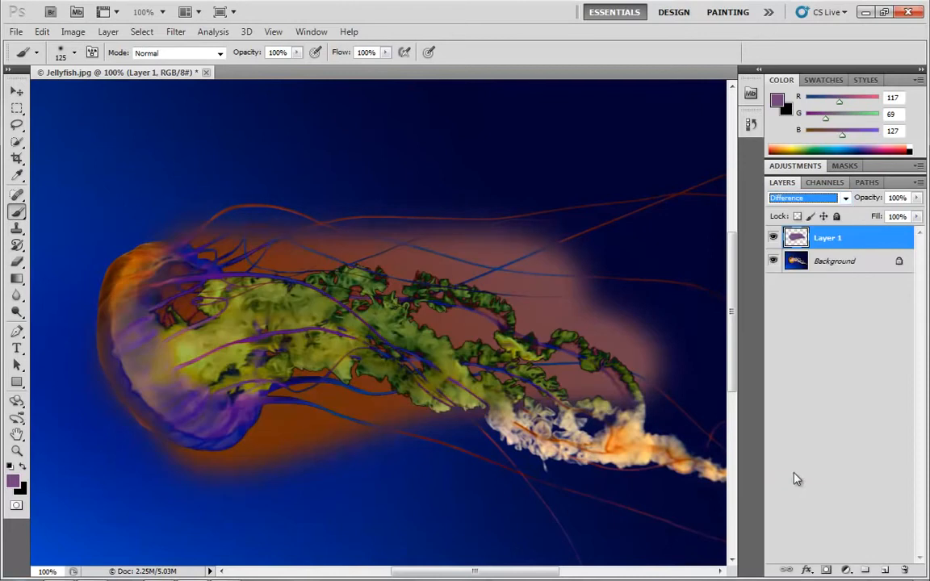
left_click(846, 198)
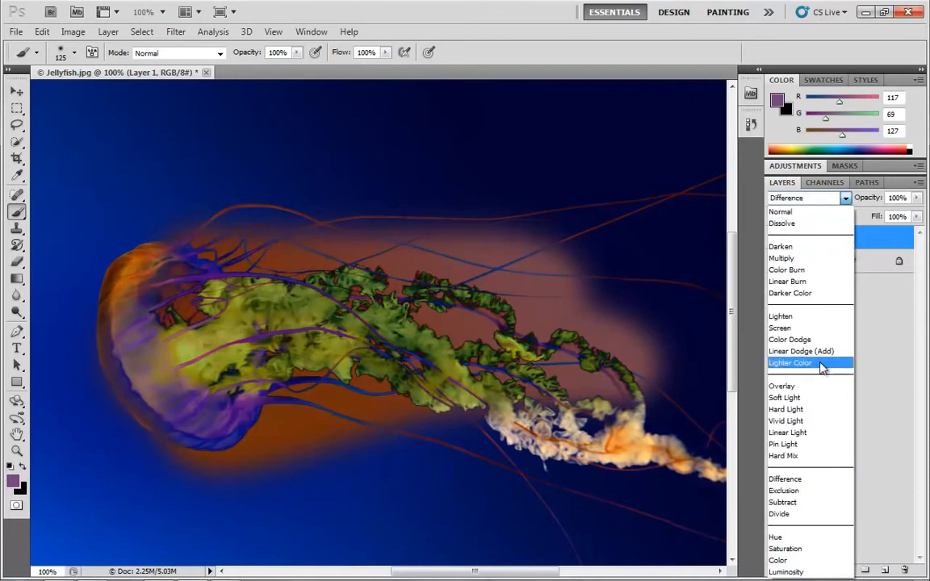
left_click(796, 490)
- Set the foreground color to white and paint over most of the jellyfish on Layer 1
left_click(12, 482)
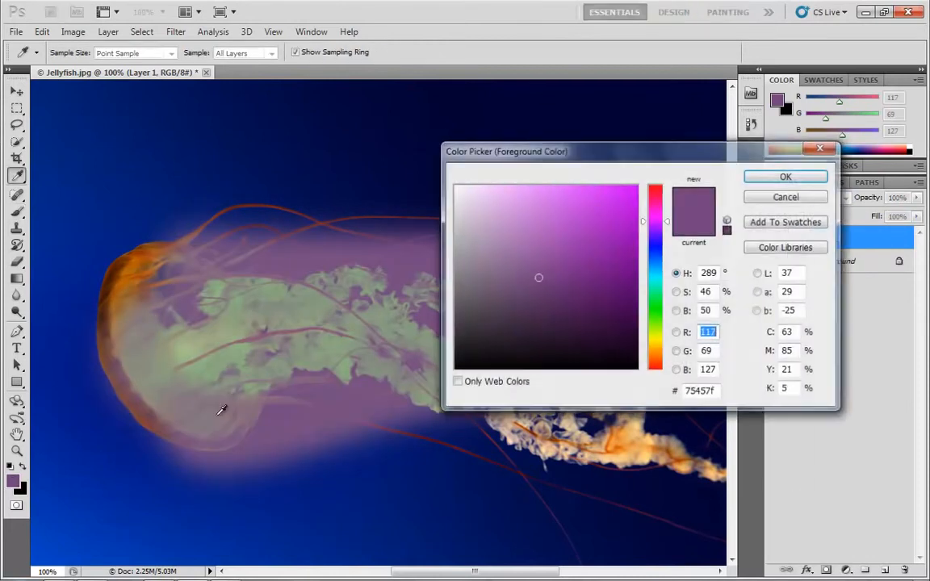
mouse_move(525, 234)
left_mouse_down()
mouse_move(494, 201)
mouse_move(454, 185)
mouse_move(389, 203)
mouse_move(225, 349)
mouse_move(337, 427)
mouse_move(557, 452)
mouse_move(124, 395)
mouse_move(89, 355)
mouse_move(126, 386)
left_mouse_up()
left_click(785, 176)
key("b")
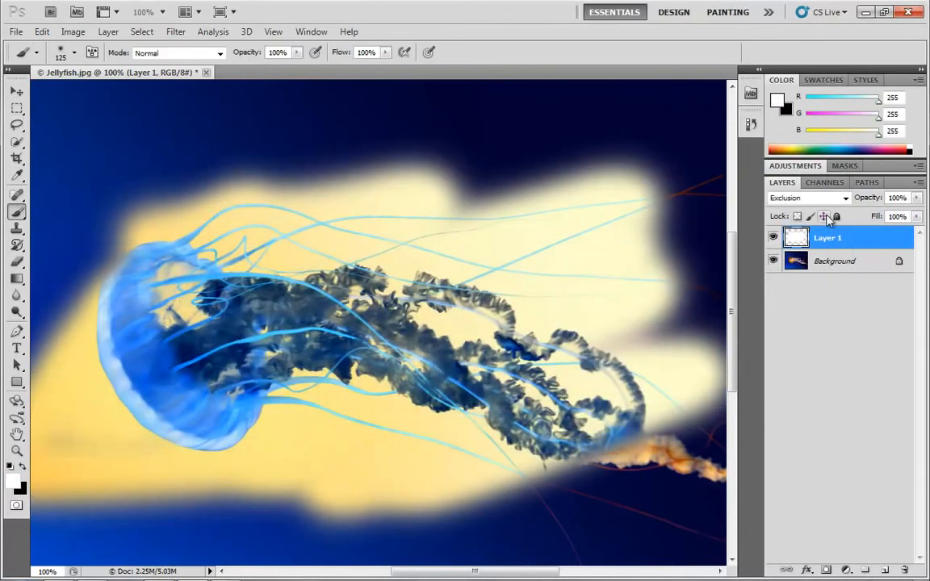
- Set Layer 1's blend mode to Subtract and clear all the paint from the layer
left_click(846, 199)
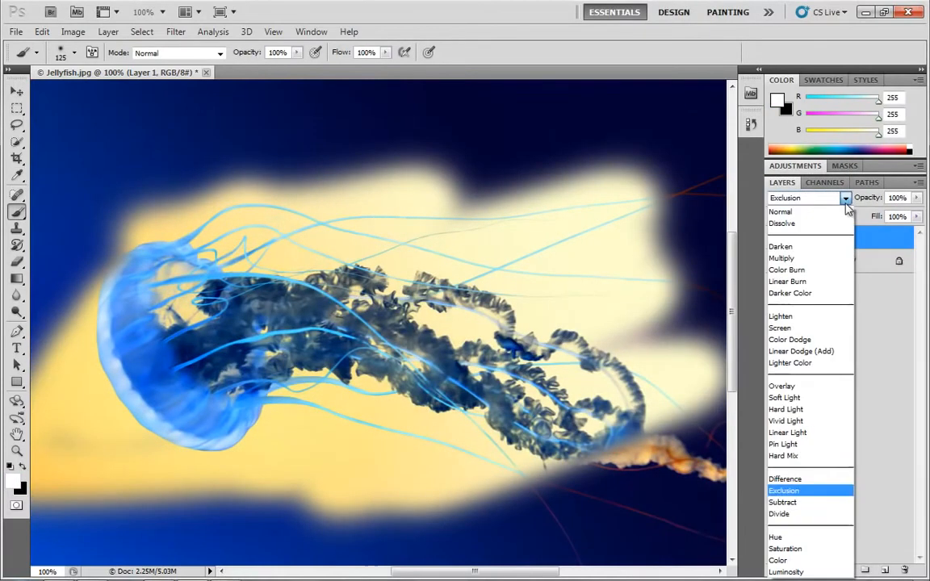
left_click(783, 502)
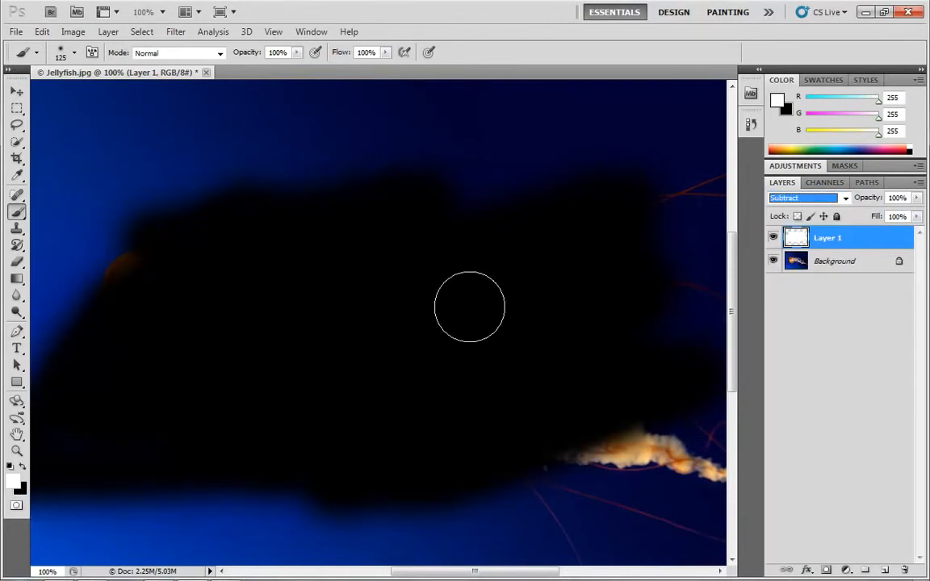
left_click(356, 299)
key("ctrl+a")
key("Delete")
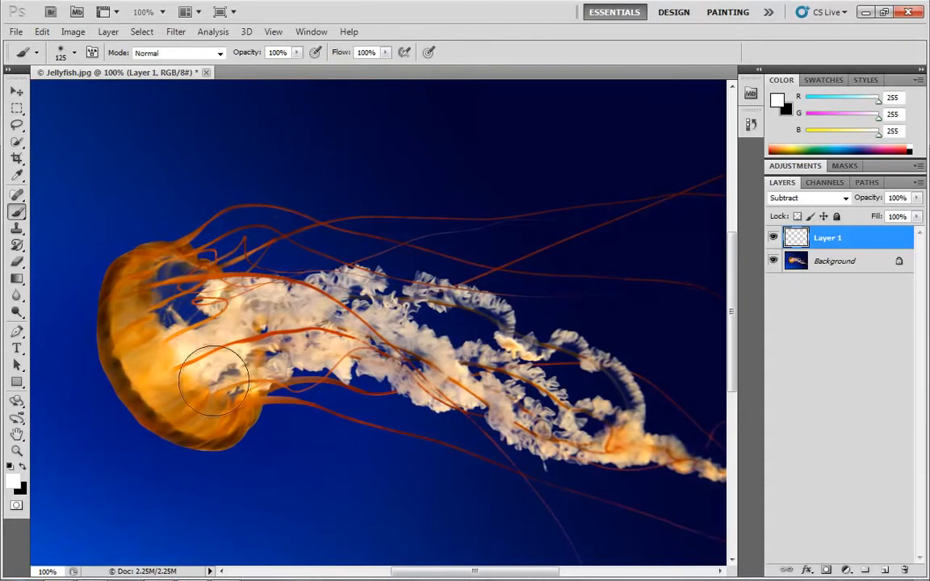
- Choose medium gray 727272 as the foreground color, paint over the jellyfish on Layer 1, and undo the painting
left_click(12, 482)
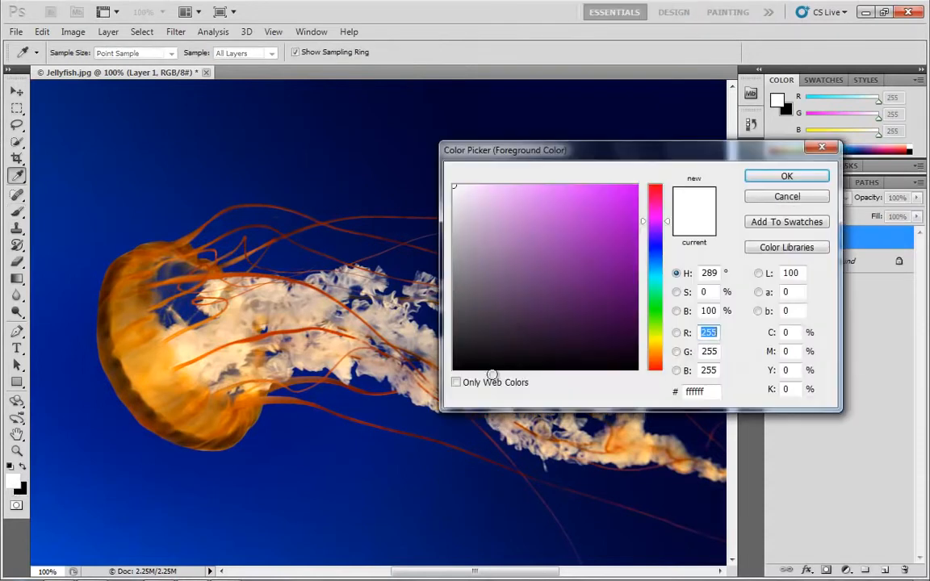
left_click(454, 286)
left_click(758, 177)
mouse_move(500, 268)
left_mouse_down()
mouse_move(279, 282)
mouse_move(157, 327)
mouse_move(231, 351)
mouse_move(516, 323)
mouse_move(459, 365)
mouse_move(181, 443)
mouse_move(609, 374)
mouse_move(373, 451)
mouse_move(543, 401)
mouse_move(534, 427)
mouse_move(299, 421)
mouse_move(344, 351)
mouse_move(302, 308)
mouse_move(324, 298)
mouse_move(508, 288)
left_mouse_up()
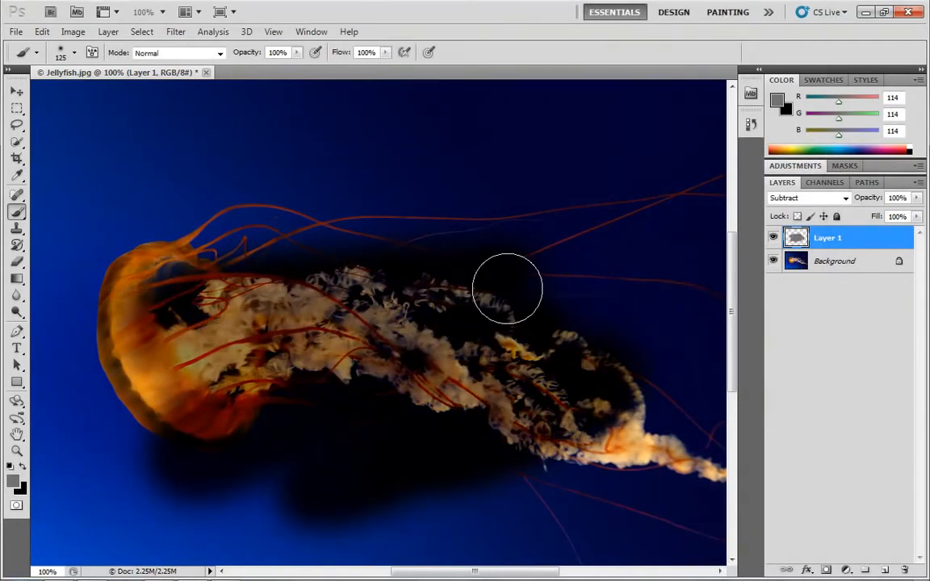
key("ctrl+z")
- Set the foreground color to a medium blue with RGB values 16, 104, 160
left_click(13, 480)
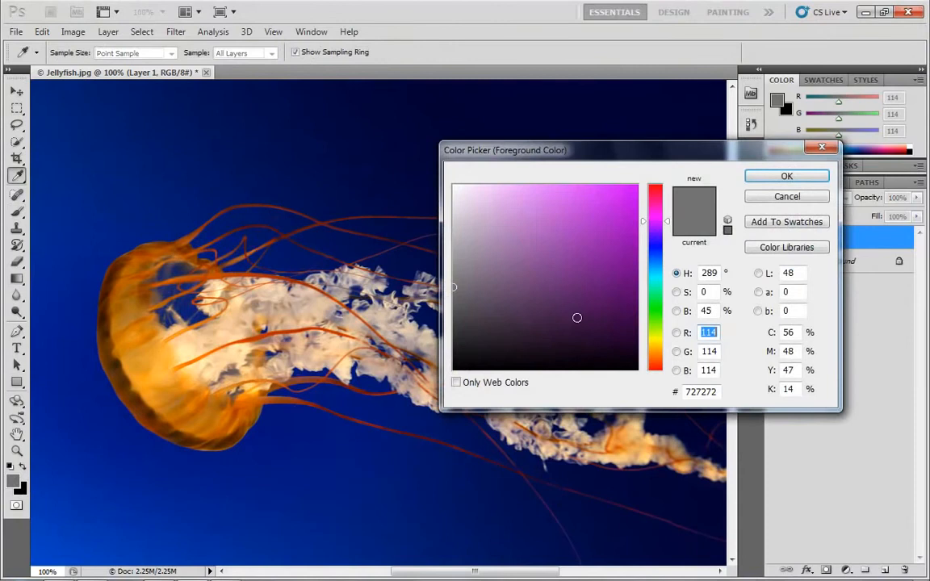
left_click(608, 273)
left_click(655, 284)
left_click(656, 266)
left_click(620, 254)
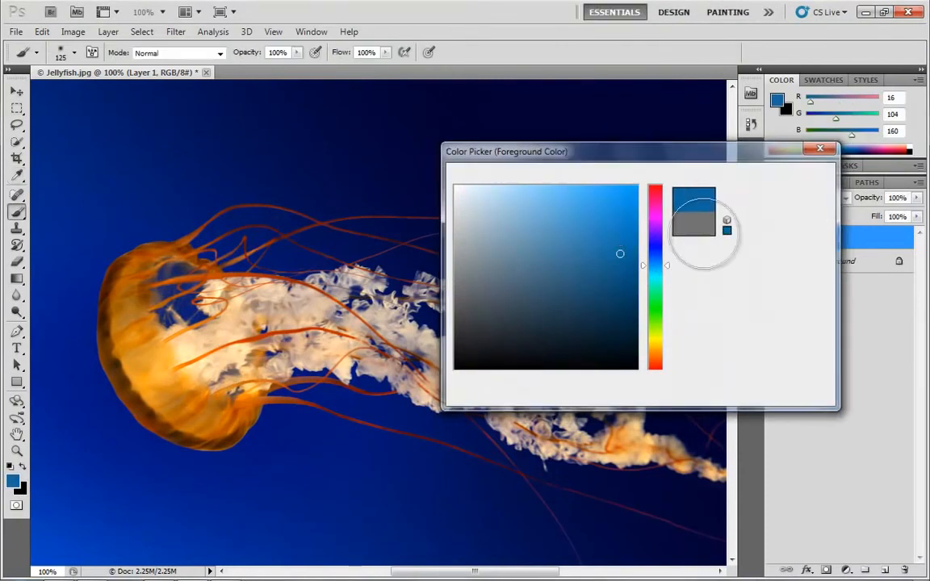
- Paint over the jellyfish in blue on Layer 1, and undo the painting
mouse_move(501, 275)
left_mouse_down()
mouse_move(415, 385)
mouse_move(509, 291)
mouse_move(199, 380)
mouse_move(210, 421)
mouse_move(230, 239)
mouse_move(530, 395)
mouse_move(693, 421)
mouse_move(509, 418)
mouse_move(479, 386)
left_mouse_up()
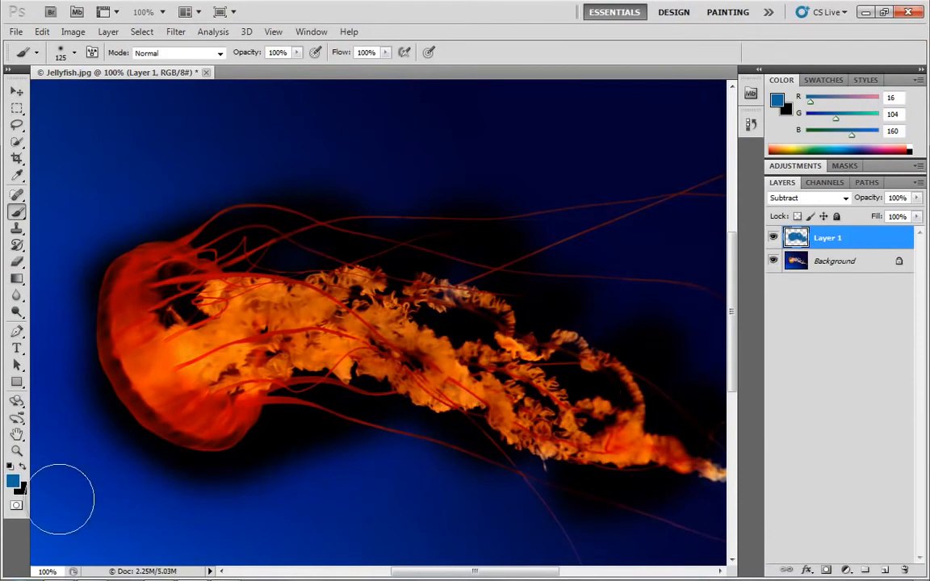
key("ctrl+z")
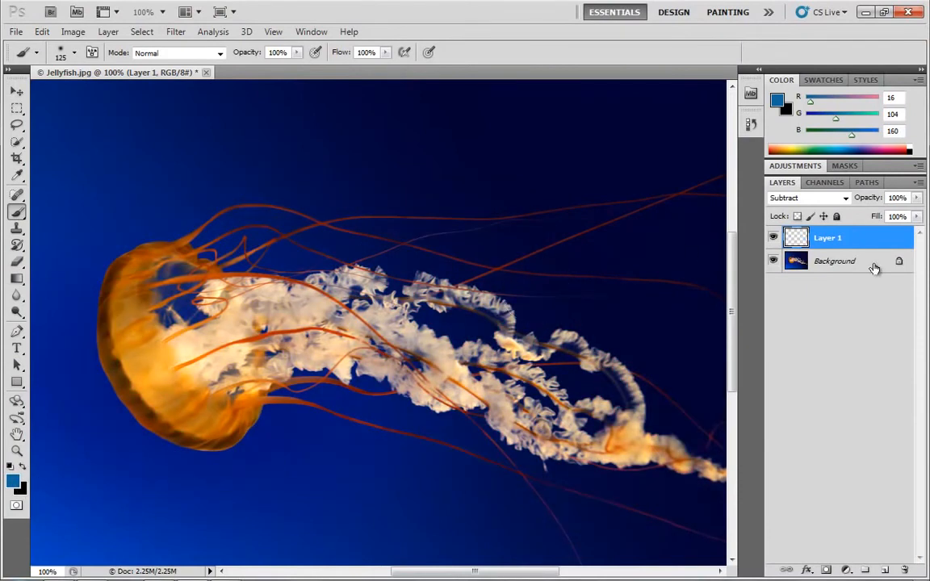
- Set Layer 1's blend mode to Divide, paint in blue below the jellyfish, and undo the painting
left_click(846, 197)
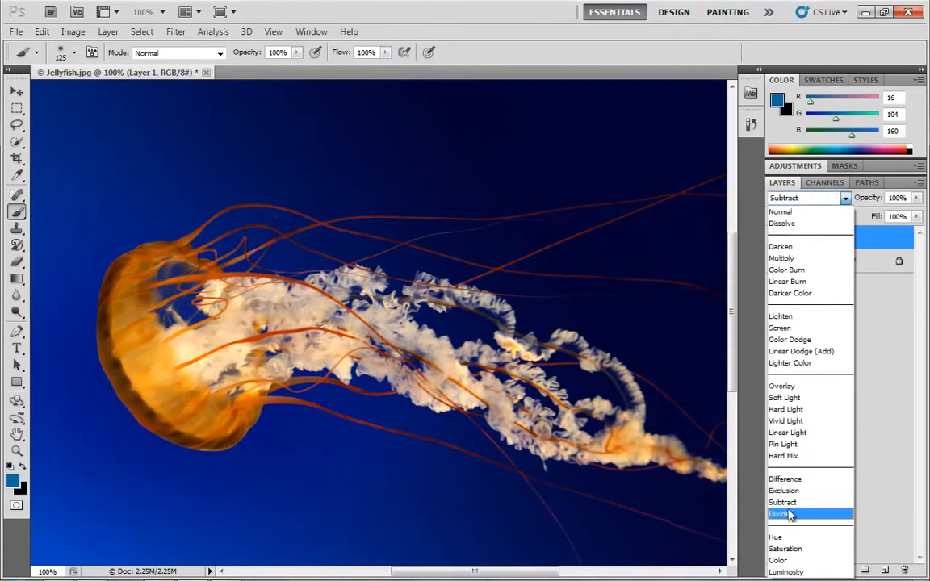
left_click(790, 517)
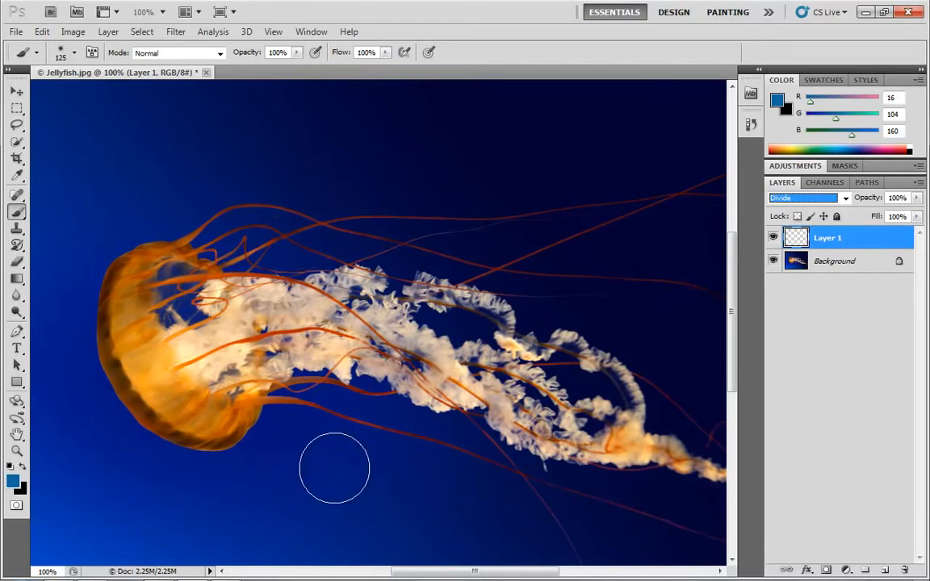
mouse_move(394, 474)
left_mouse_down()
mouse_move(226, 491)
mouse_move(410, 479)
mouse_move(332, 459)
mouse_move(297, 523)
mouse_move(335, 468)
mouse_move(375, 466)
mouse_move(337, 509)
mouse_move(316, 492)
mouse_move(266, 531)
mouse_move(237, 513)
mouse_move(295, 490)
left_mouse_up()
key("ctrl+z")
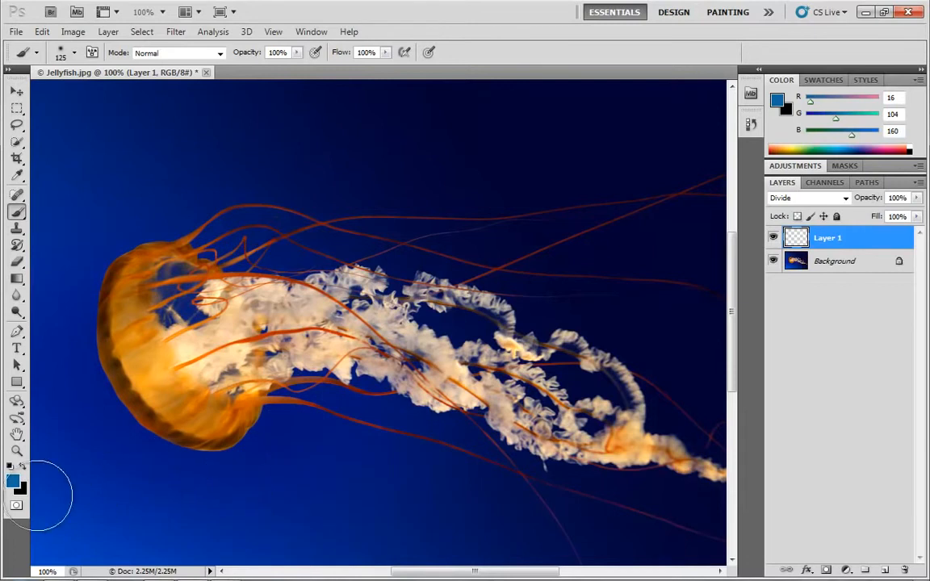
left_click(12, 481)
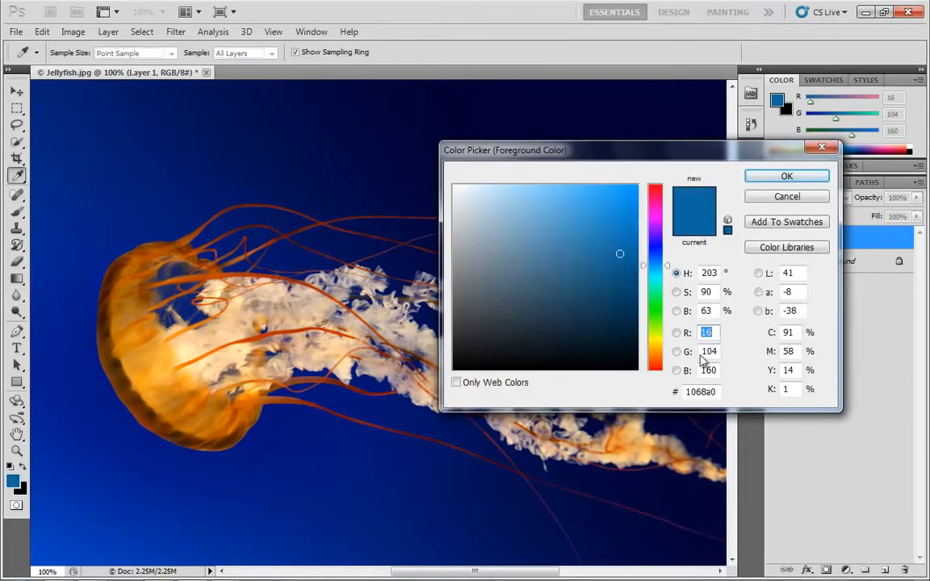
left_click(763, 202)
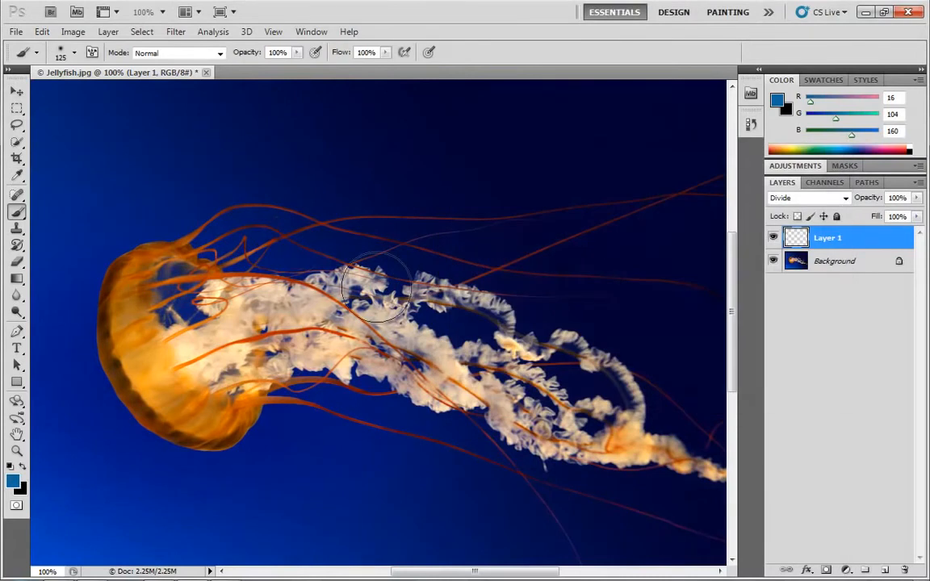
left_click(847, 199)
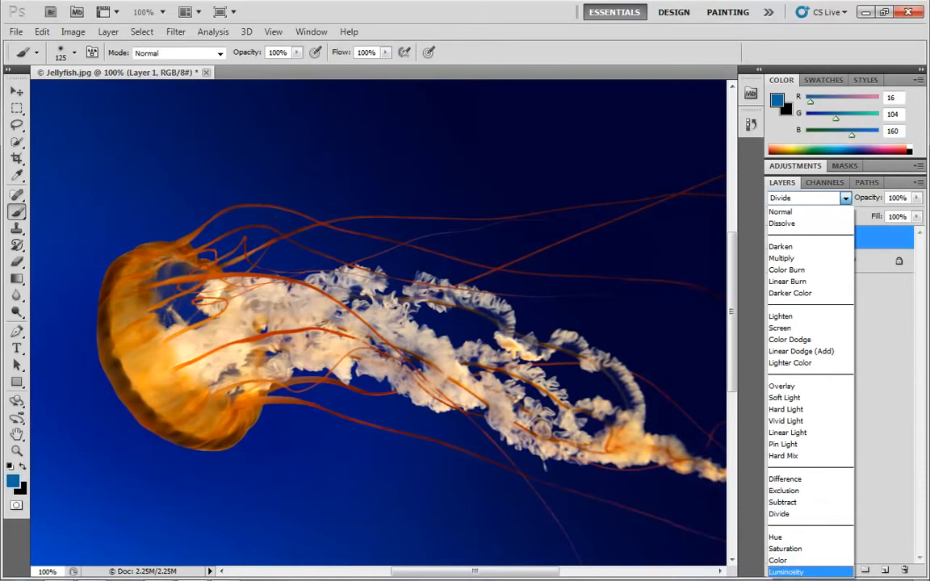
key("Escape")
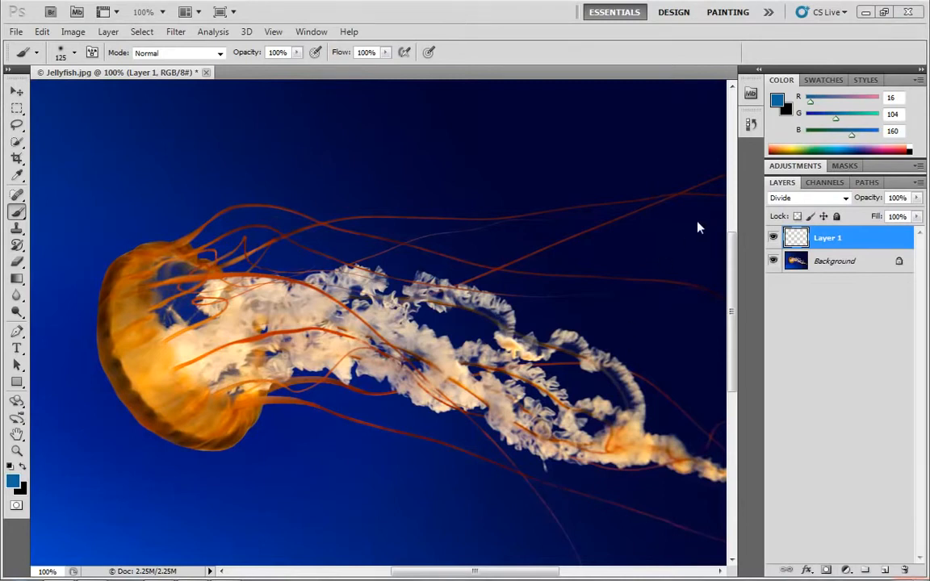
- Set Layer 1's blend mode to Hue and choose pure red ff0000 as the foreground color
left_click(846, 199)
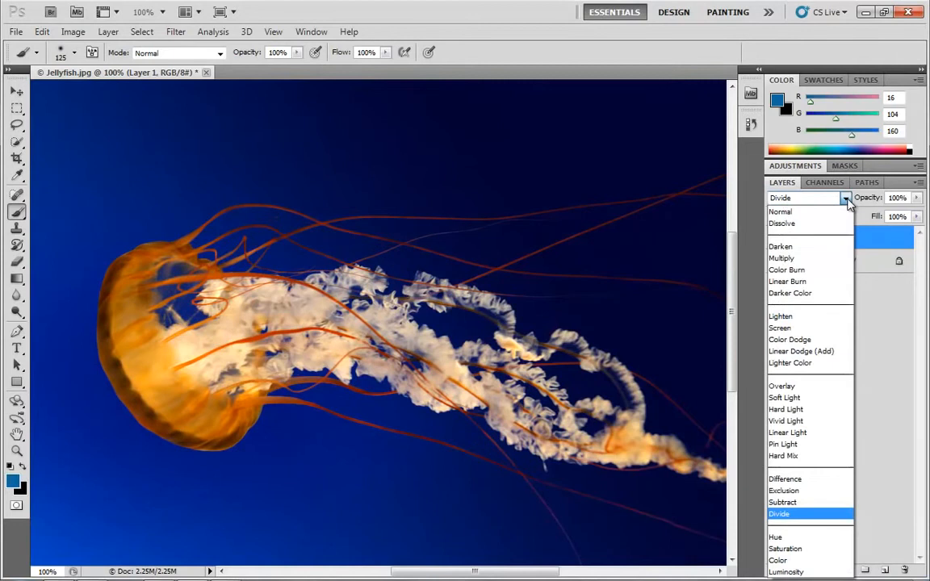
left_click(787, 539)
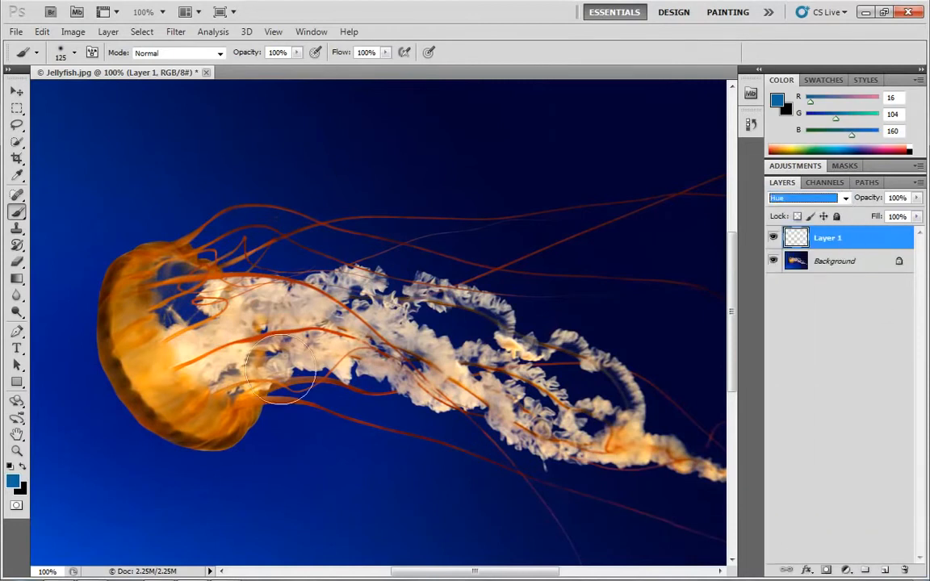
left_click(13, 481)
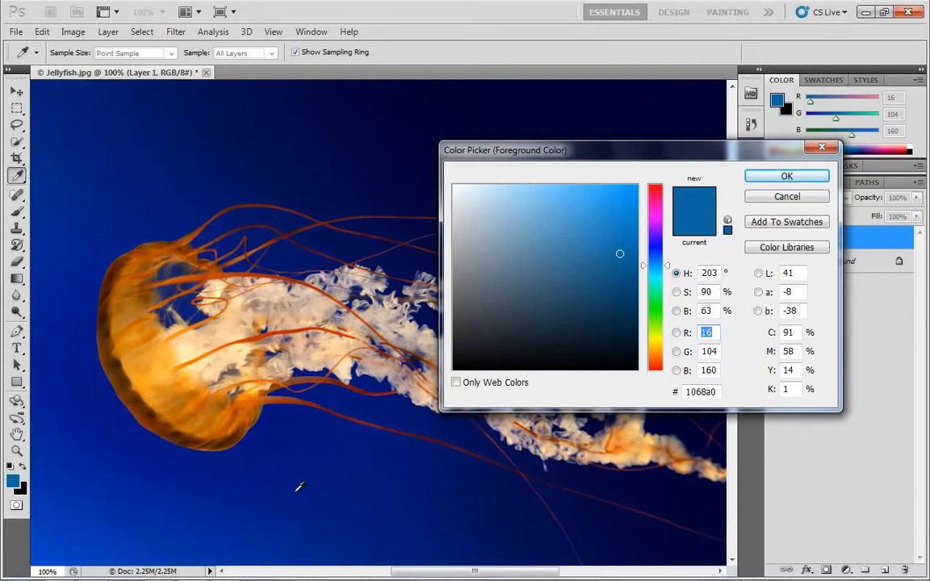
mouse_move(656, 257)
left_mouse_down()
mouse_move(658, 176)
mouse_move(644, 180)
left_mouse_up()
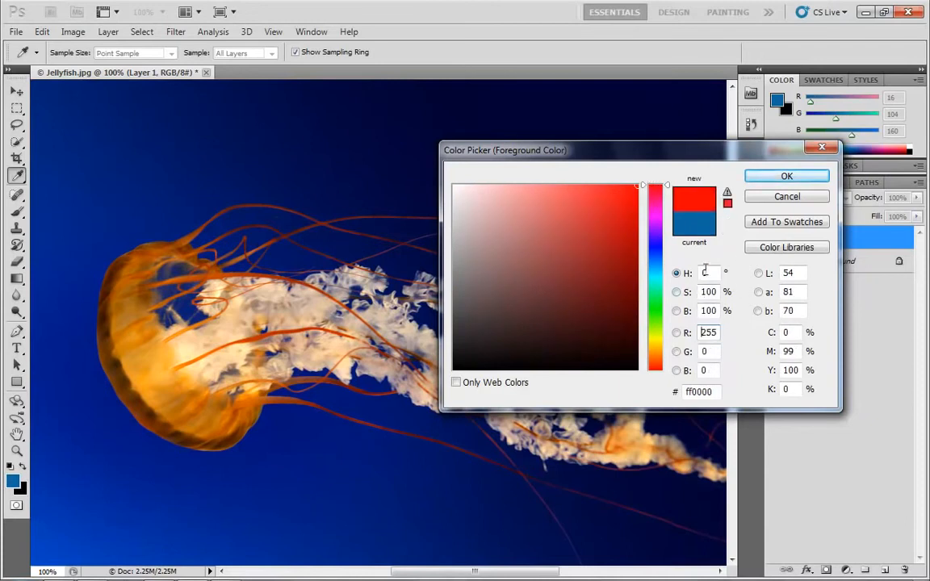
left_click(787, 176)
- Paint in red across the background and the jellyfish's tentacles on Layer 1, and undo the painting
key("b")
mouse_move(432, 517)
left_mouse_down()
mouse_move(75, 525)
mouse_move(670, 529)
mouse_move(408, 528)
mouse_move(364, 495)
mouse_move(205, 518)
mouse_move(85, 488)
mouse_move(178, 521)
mouse_move(155, 521)
mouse_move(222, 516)
mouse_move(269, 468)
mouse_move(259, 410)
mouse_move(284, 366)
mouse_move(245, 337)
mouse_move(128, 298)
mouse_move(168, 259)
mouse_move(325, 211)
mouse_move(293, 272)
mouse_move(515, 330)
mouse_move(471, 393)
mouse_move(490, 456)
mouse_move(626, 463)
mouse_move(565, 490)
mouse_move(694, 504)
mouse_move(439, 415)
mouse_move(436, 361)
mouse_move(469, 318)
mouse_move(378, 274)
mouse_move(378, 234)
mouse_move(458, 207)
mouse_move(503, 219)
mouse_move(599, 325)
mouse_move(585, 367)
mouse_move(218, 429)
mouse_move(201, 331)
mouse_move(79, 505)
mouse_move(414, 366)
mouse_move(373, 317)
mouse_move(531, 306)
mouse_move(564, 317)
left_mouse_up()
key("ctrl+z")
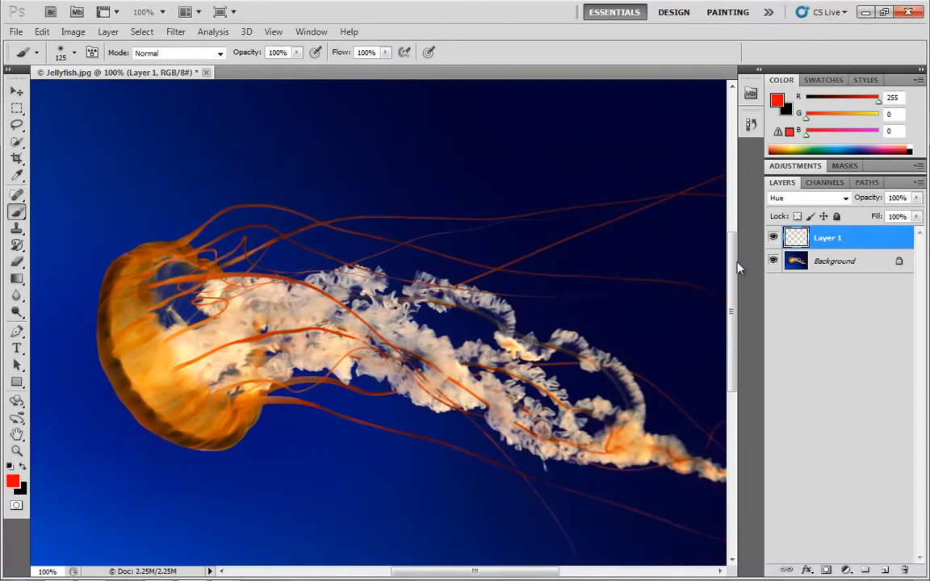
- Set Layer 1's blend mode to Saturation and keep pure red ff0000 as the foreground color
left_click(845, 198)
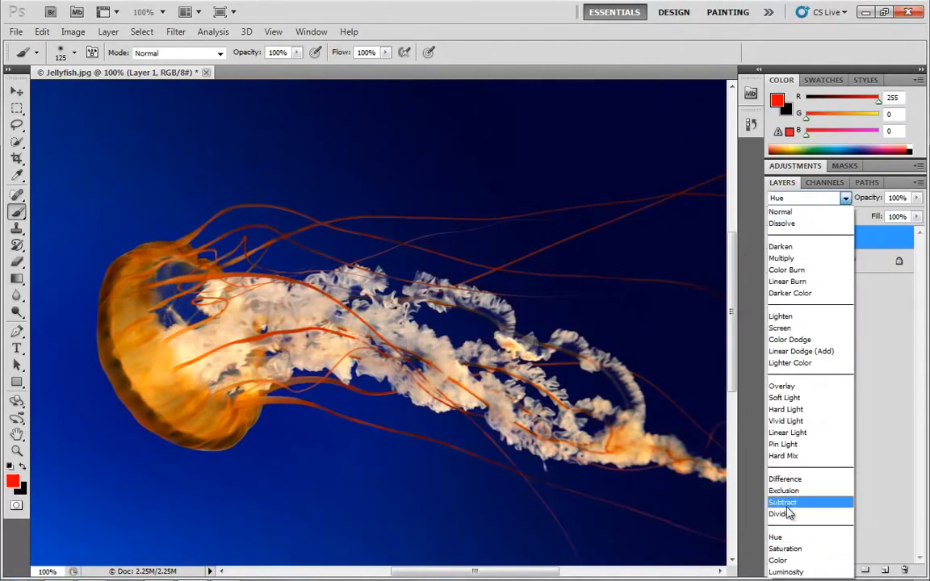
left_click(785, 549)
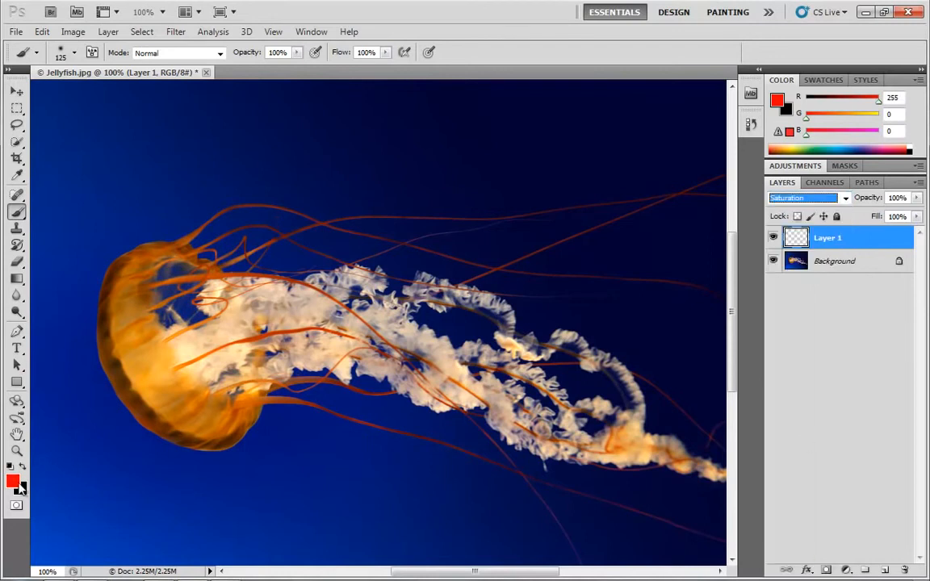
left_click(15, 483)
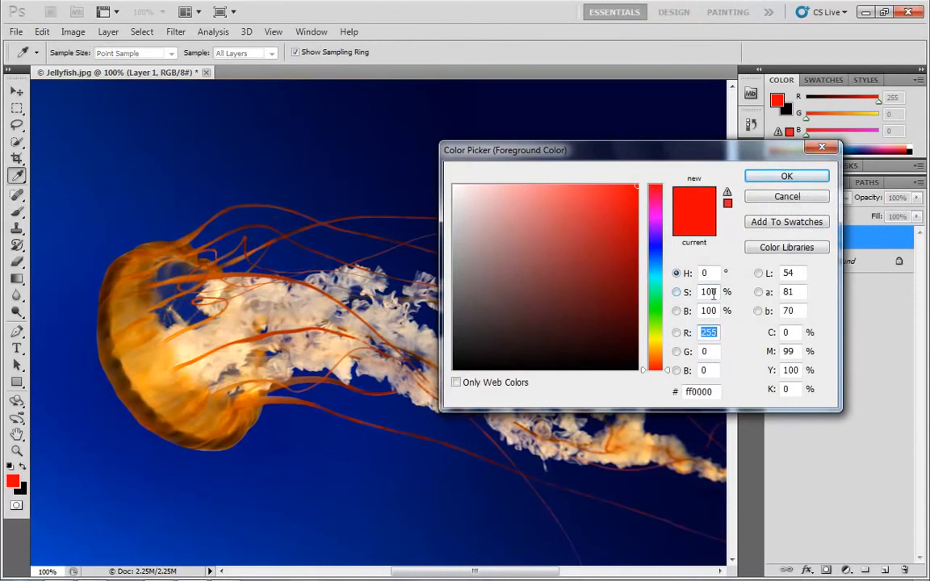
left_click(774, 179)
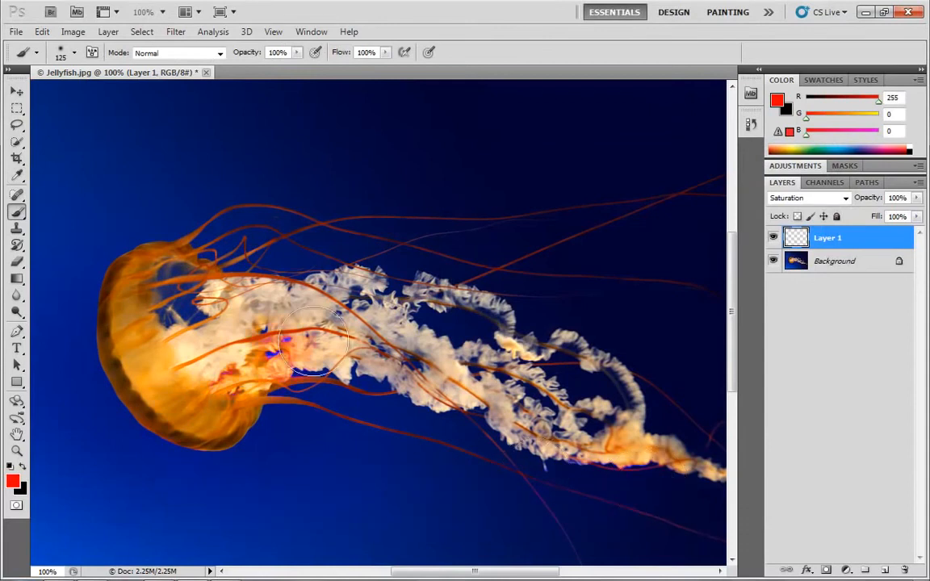
- Paint in red over the jellyfish's pale arms on Layer 1, and undo the painting
mouse_move(166, 340)
left_mouse_down()
mouse_move(160, 353)
mouse_move(193, 339)
mouse_move(491, 300)
mouse_move(567, 328)
mouse_move(533, 371)
mouse_move(661, 488)
mouse_move(603, 448)
left_mouse_up()
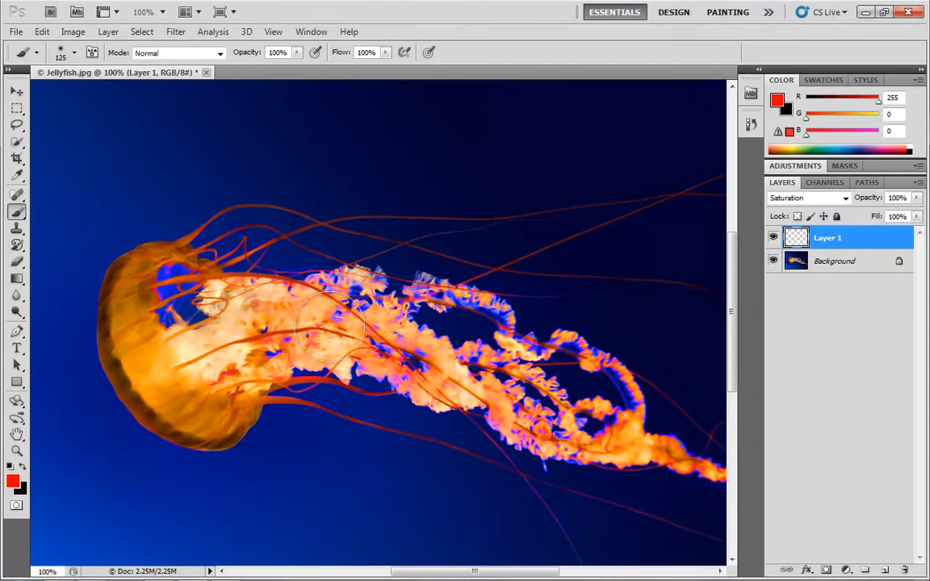
left_click_drag(542, 275, 451, 298)
key("ctrl+z")
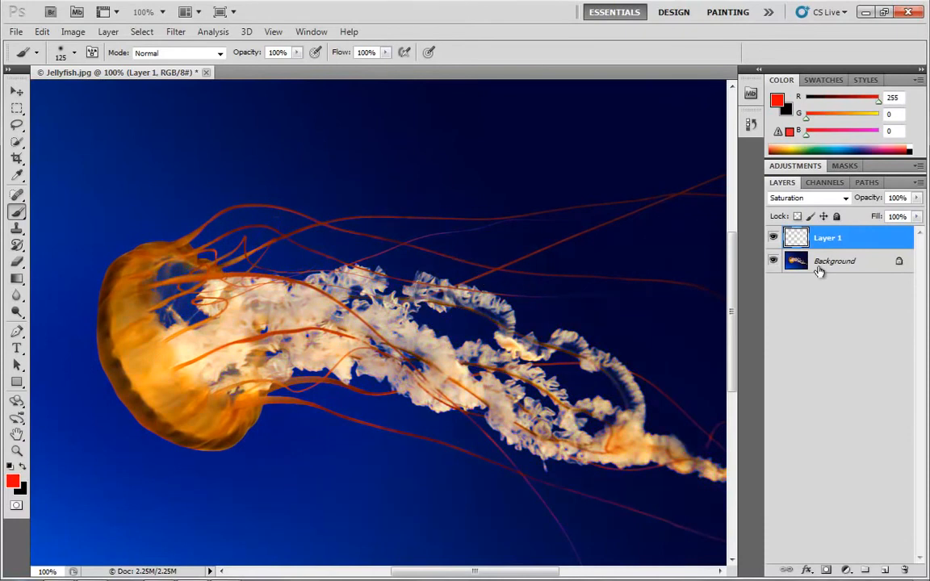
- Choose muted blue with RGB values 57, 70, 108 as the foreground color, paint below the jellyfish on Layer 1, and undo the painting
left_click(847, 200)
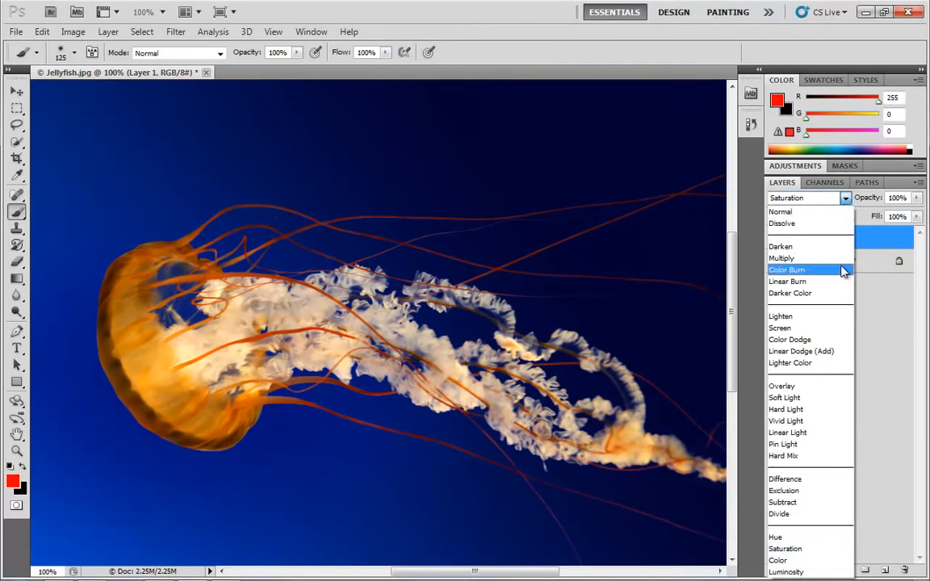
left_click(801, 548)
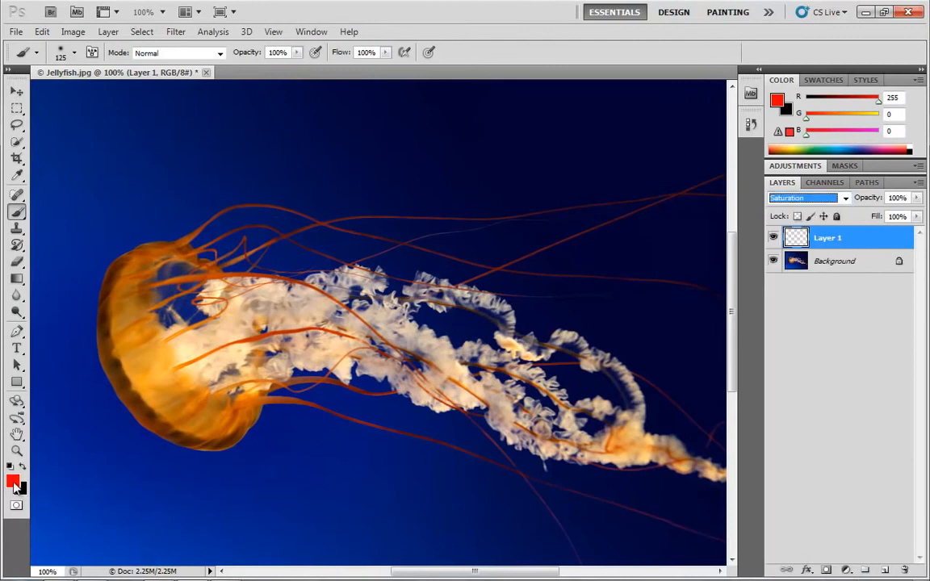
left_click(13, 481)
mouse_move(466, 307)
left_mouse_down()
mouse_move(446, 315)
mouse_move(441, 299)
left_mouse_up()
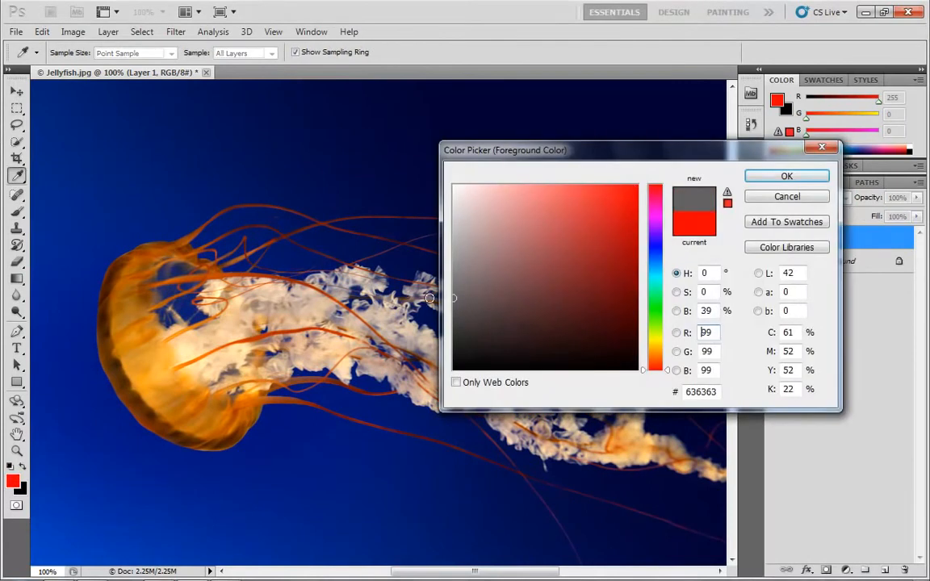
mouse_move(576, 307)
left_mouse_down()
mouse_move(548, 308)
mouse_move(635, 298)
mouse_move(519, 293)
mouse_move(596, 293)
mouse_move(548, 295)
left_mouse_up()
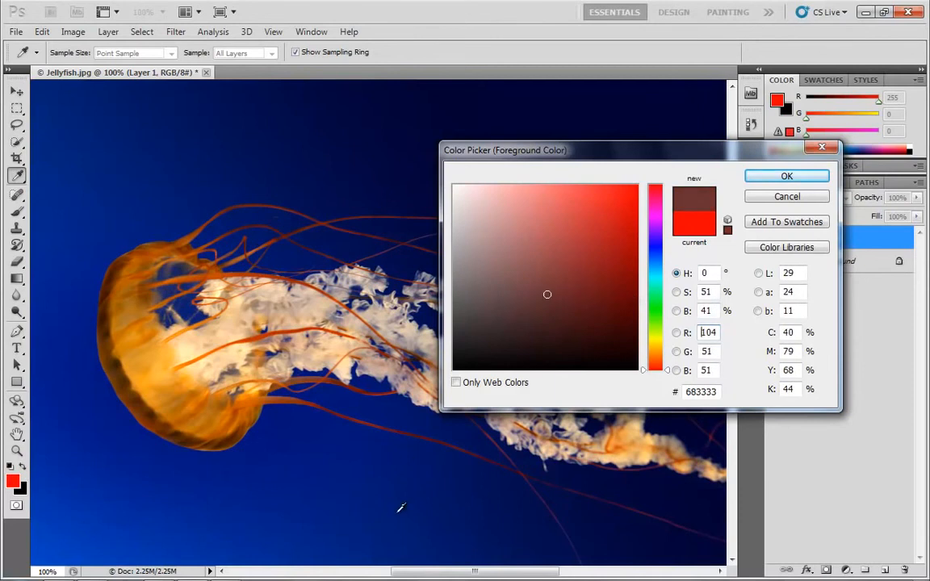
left_click(361, 457)
left_click_drag(572, 298, 540, 292)
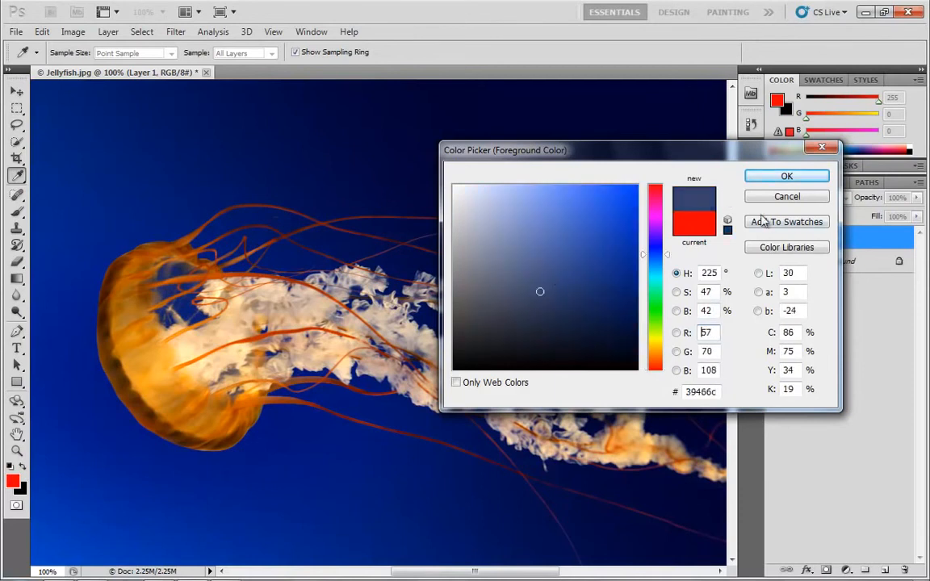
left_click(800, 176)
mouse_move(410, 509)
left_mouse_down()
mouse_move(175, 514)
mouse_move(411, 500)
mouse_move(193, 516)
mouse_move(215, 535)
mouse_move(317, 540)
mouse_move(165, 547)
mouse_move(64, 524)
mouse_move(108, 495)
mouse_move(104, 458)
mouse_move(219, 456)
left_mouse_up()
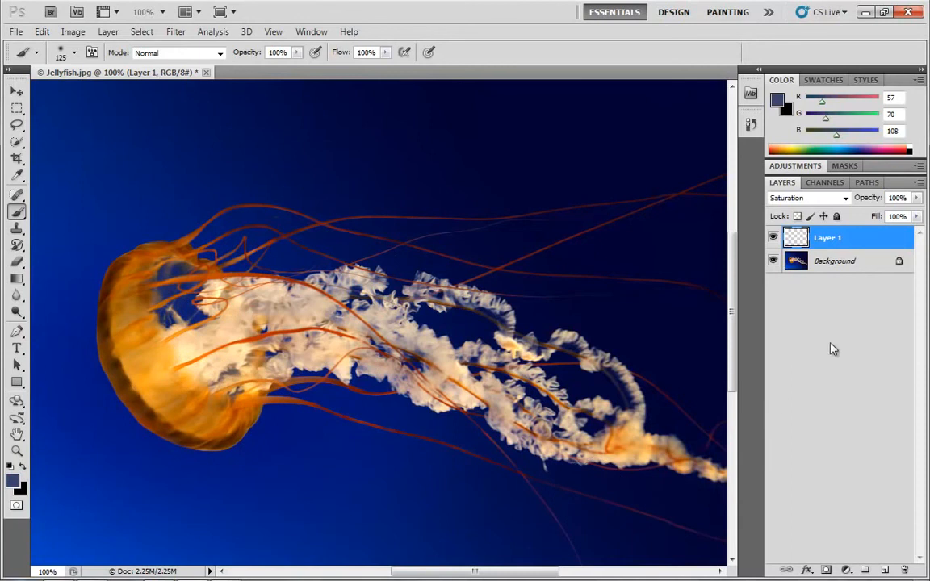
- Set Layer 1's blend mode to Color
left_click(845, 198)
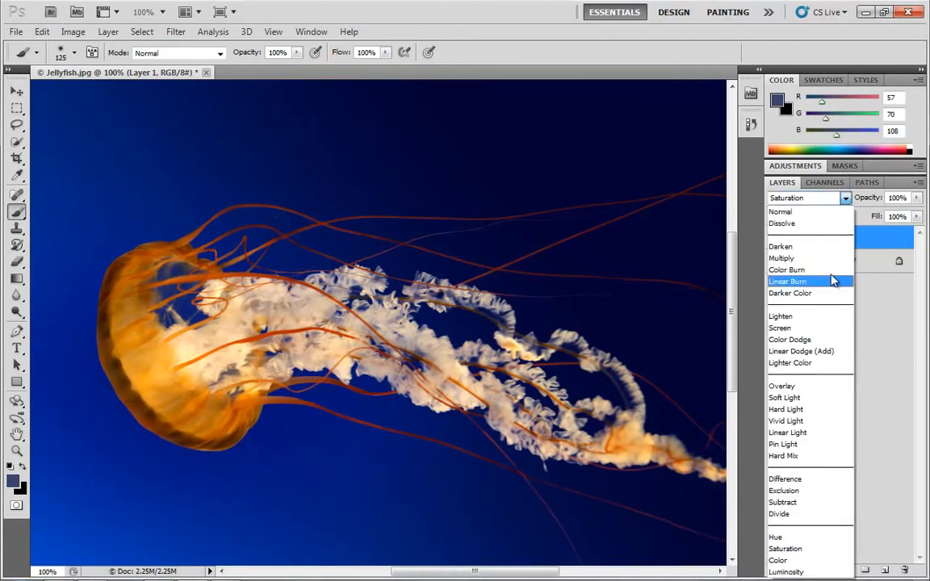
left_click(793, 561)
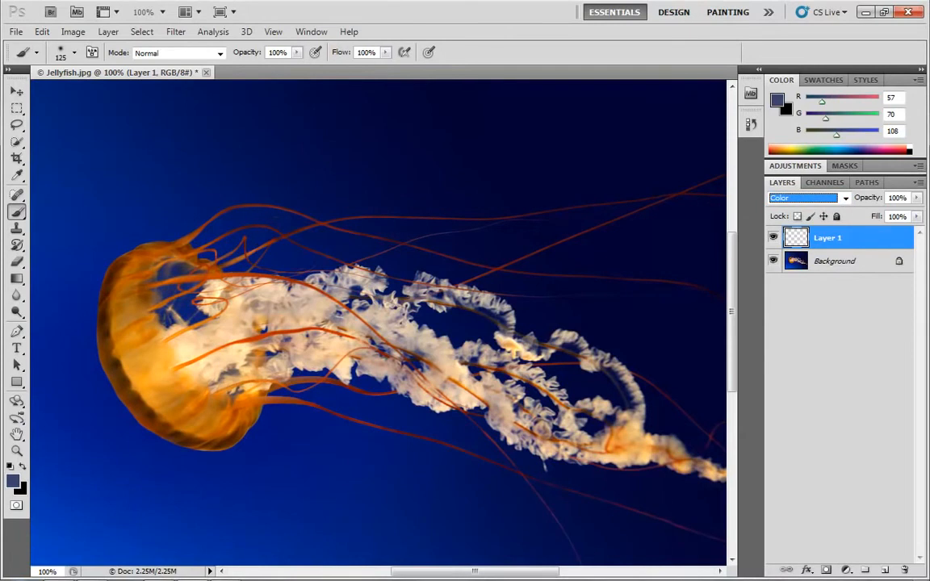
left_click(845, 198)
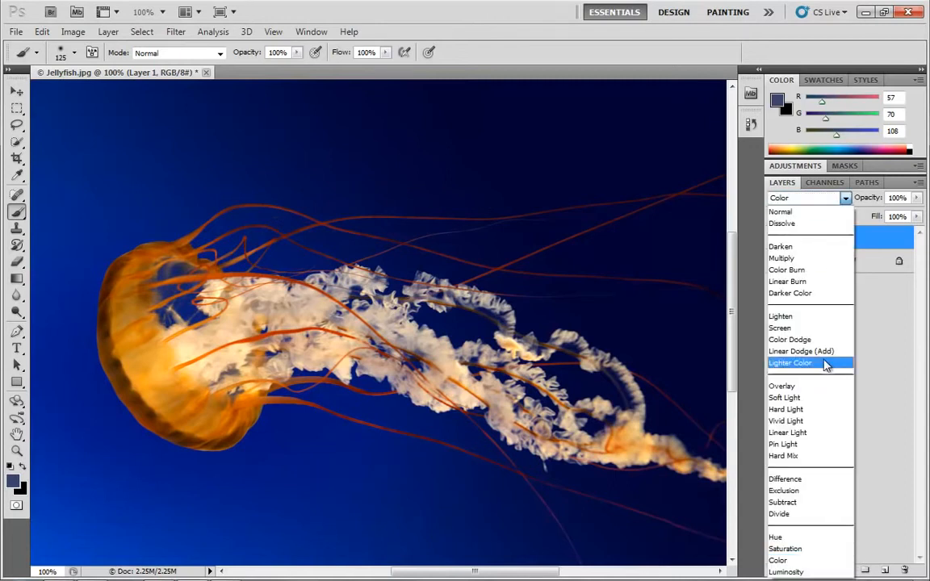
left_click(14, 482)
- Choose dark muted red 6c3939 as the foreground color, paint below the jellyfish on Layer 1, and undo the painting
left_click(13, 481)
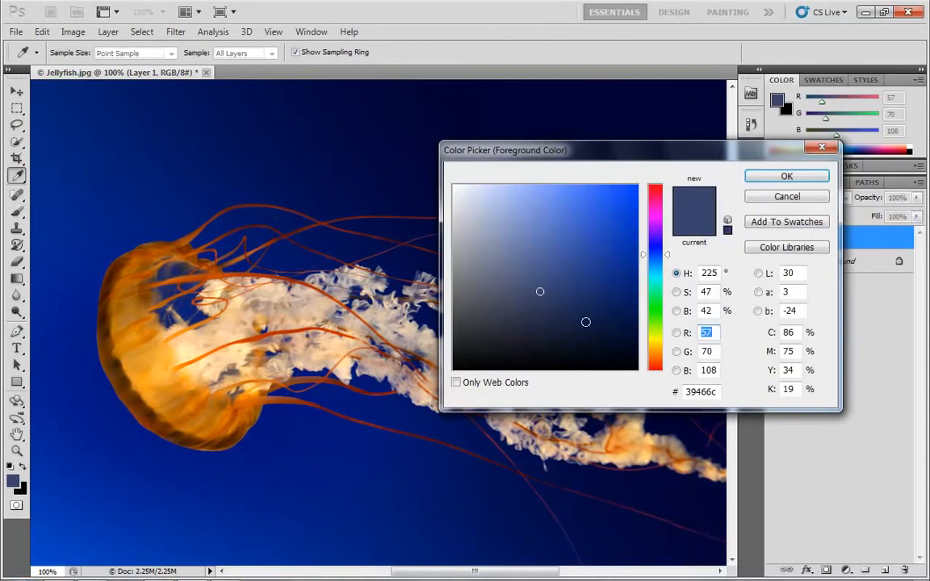
left_click(655, 185)
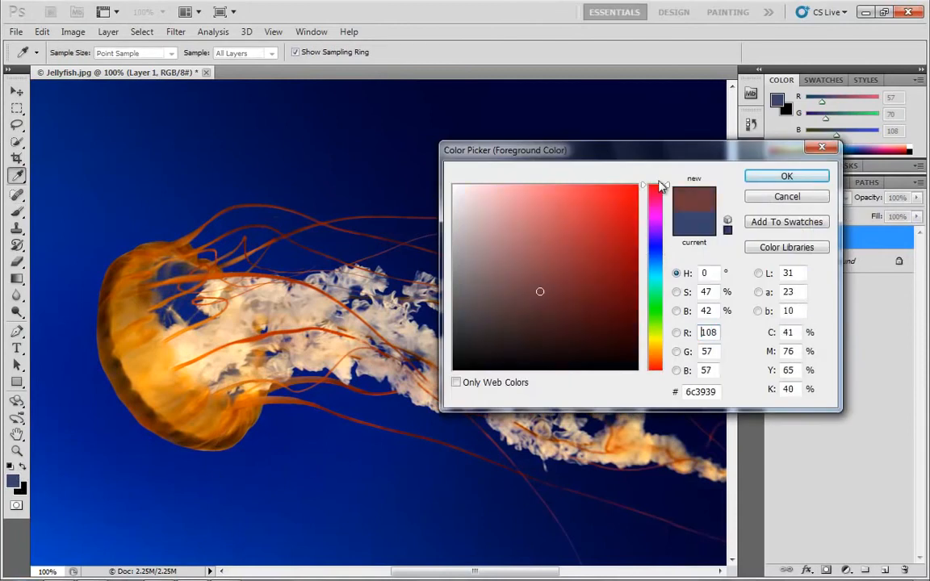
left_click(787, 176)
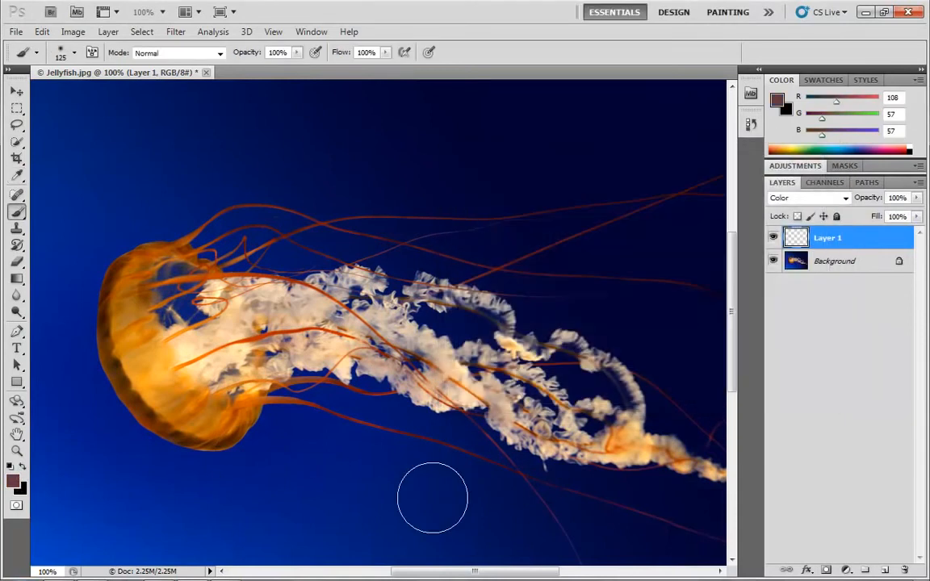
mouse_move(432, 498)
left_mouse_down()
mouse_move(250, 521)
mouse_move(425, 486)
mouse_move(240, 521)
mouse_move(339, 488)
mouse_move(268, 537)
mouse_move(350, 528)
mouse_move(316, 490)
mouse_move(351, 507)
left_mouse_up()
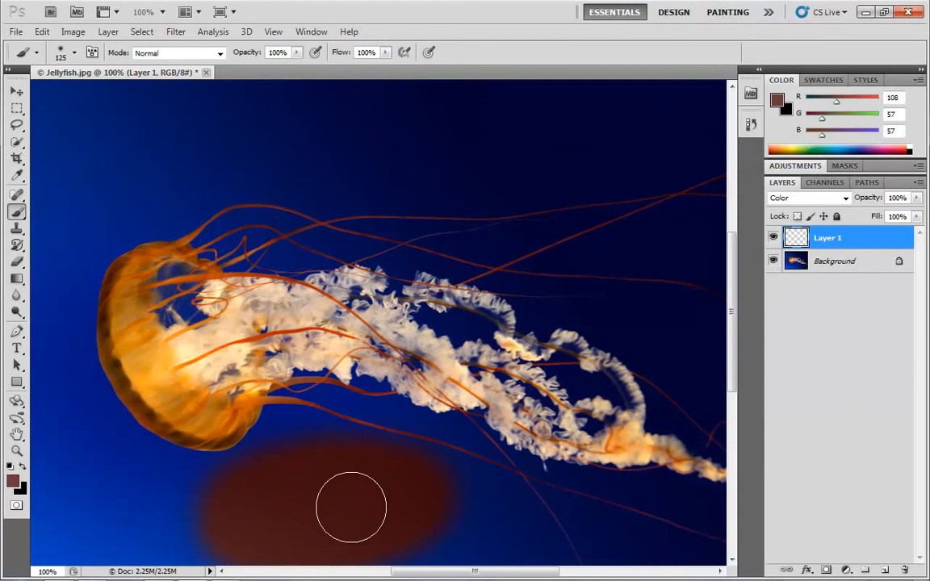
key("ctrl+z")
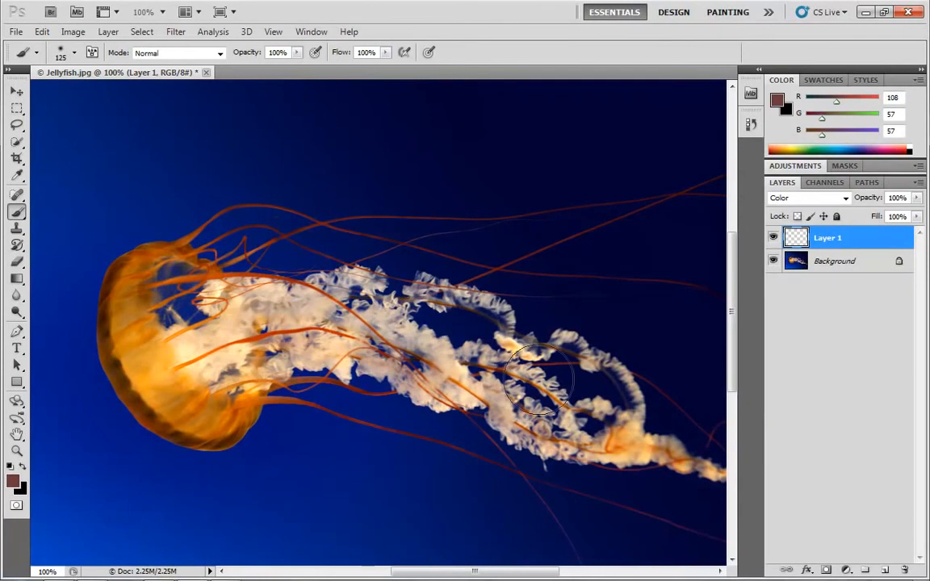
- Add a Black & White adjustment layer with default settings directly above the Background layer
left_click(849, 265)
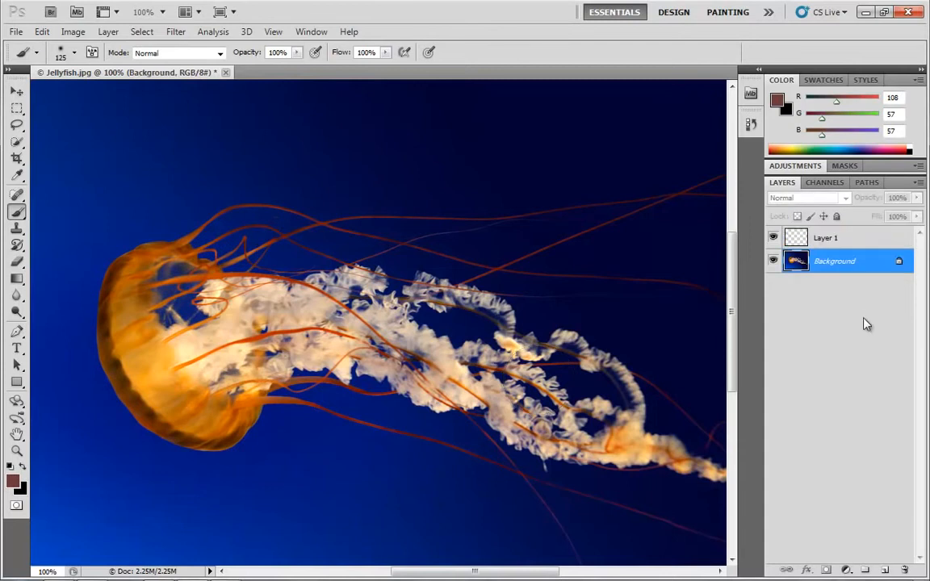
left_click(847, 571)
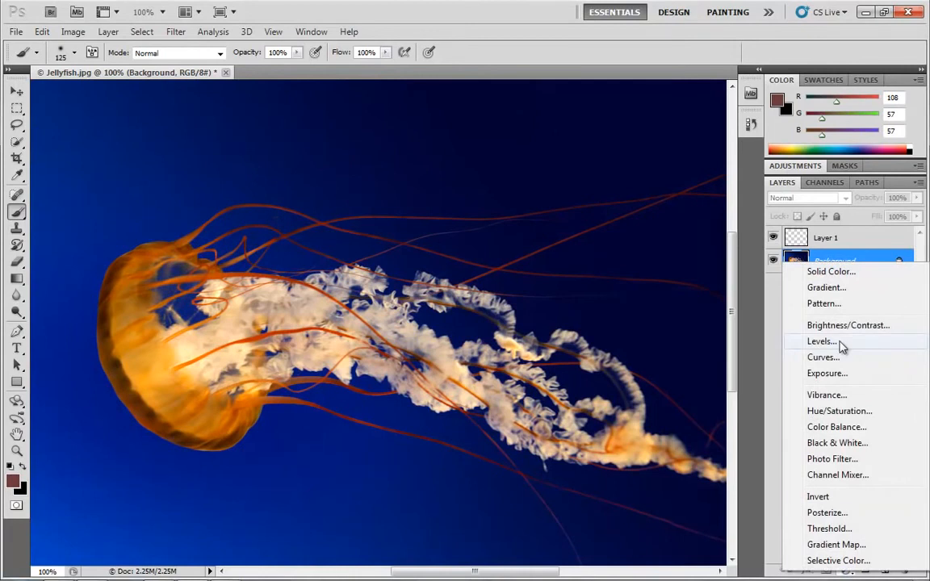
left_click(832, 443)
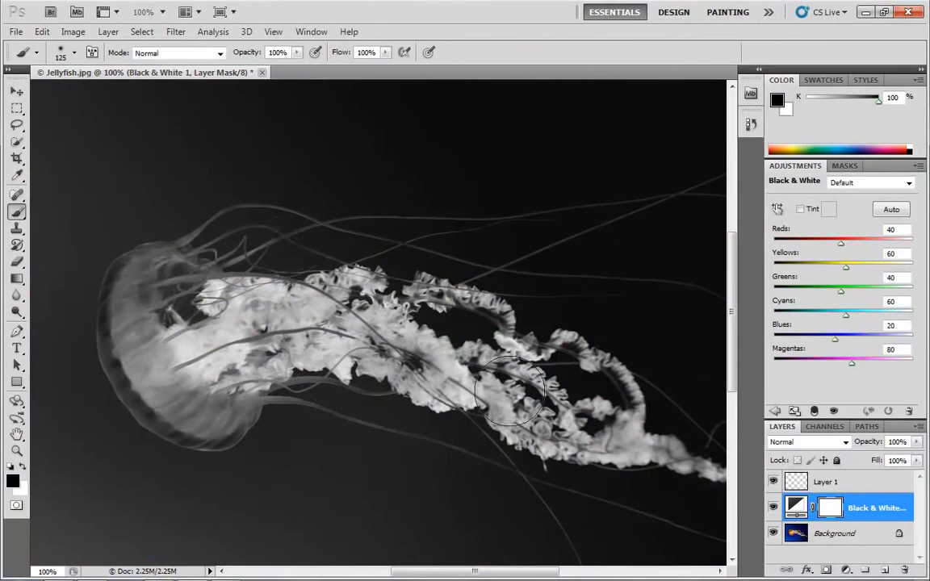
- Choose bright red with RGB values 207, 11, 11 as the foreground color, paint over the whole photo on Layer 1, and undo the painting
left_click(852, 484)
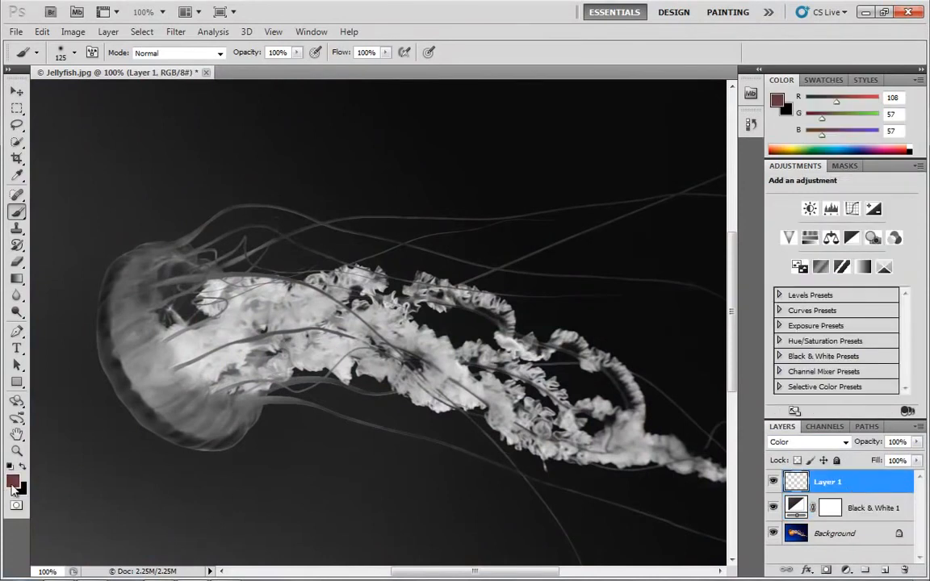
left_click(13, 483)
left_click(629, 220)
left_click(785, 176)
key("b")
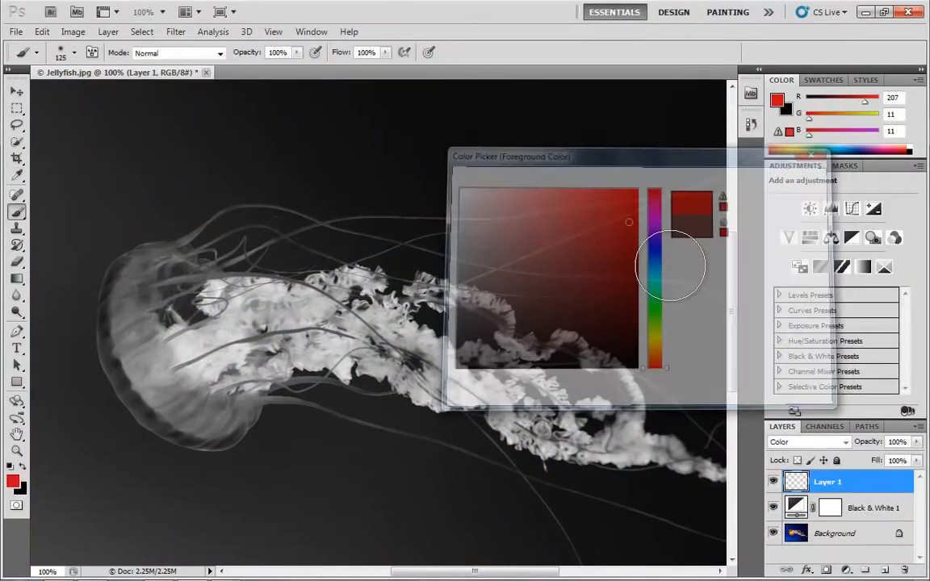
mouse_move(424, 485)
left_mouse_down()
mouse_move(322, 491)
mouse_move(418, 470)
mouse_move(132, 415)
mouse_move(123, 323)
mouse_move(211, 231)
mouse_move(536, 217)
mouse_move(694, 453)
mouse_move(555, 556)
mouse_move(426, 506)
mouse_move(228, 505)
mouse_move(52, 452)
mouse_move(73, 296)
mouse_move(698, 150)
mouse_move(677, 303)
mouse_move(669, 508)
mouse_move(694, 280)
mouse_move(476, 162)
mouse_move(57, 95)
mouse_move(246, 143)
mouse_move(394, 203)
mouse_move(467, 301)
left_mouse_up()
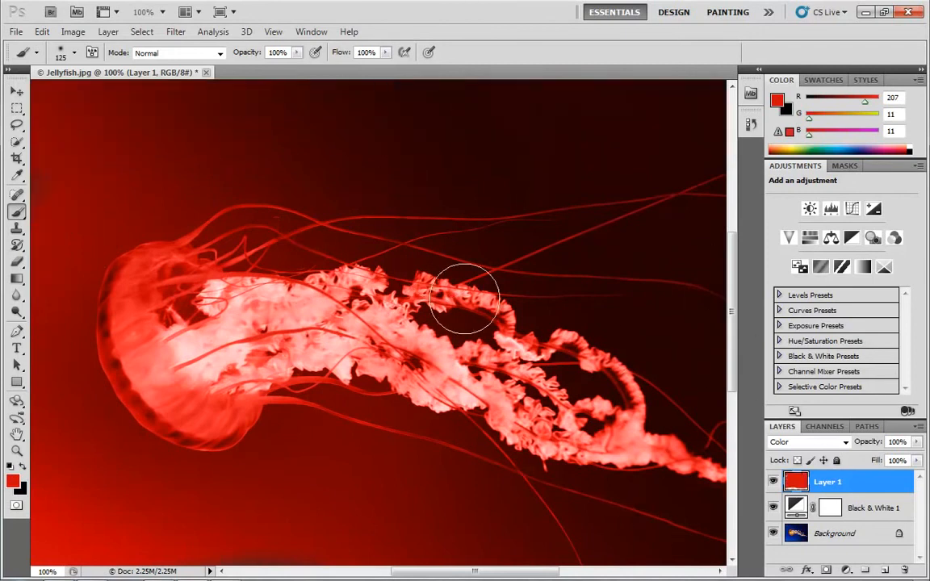
key("ctrl+z")
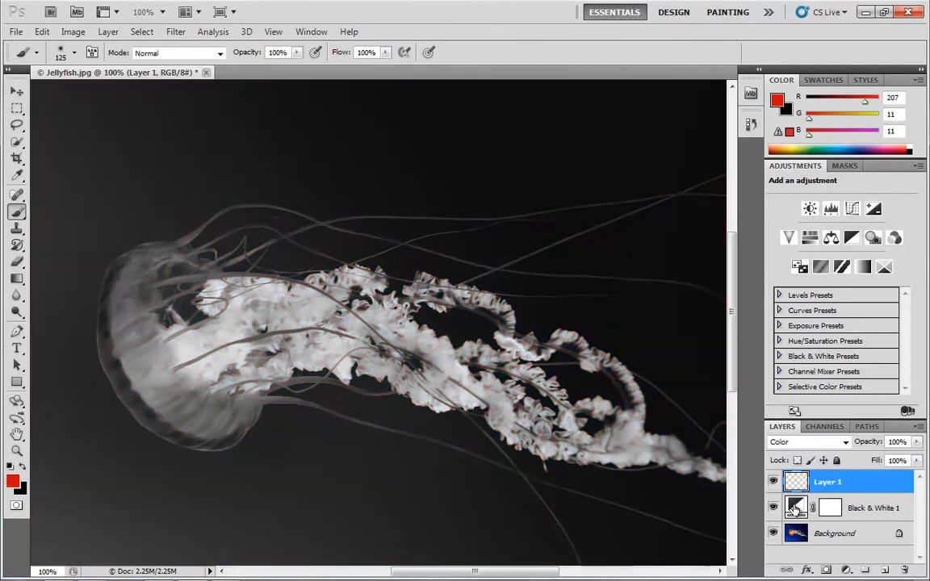
- Delete the Black & White adjustment layer and set Layer 1's blend mode to Luminosity
left_click_drag(868, 507, 904, 570)
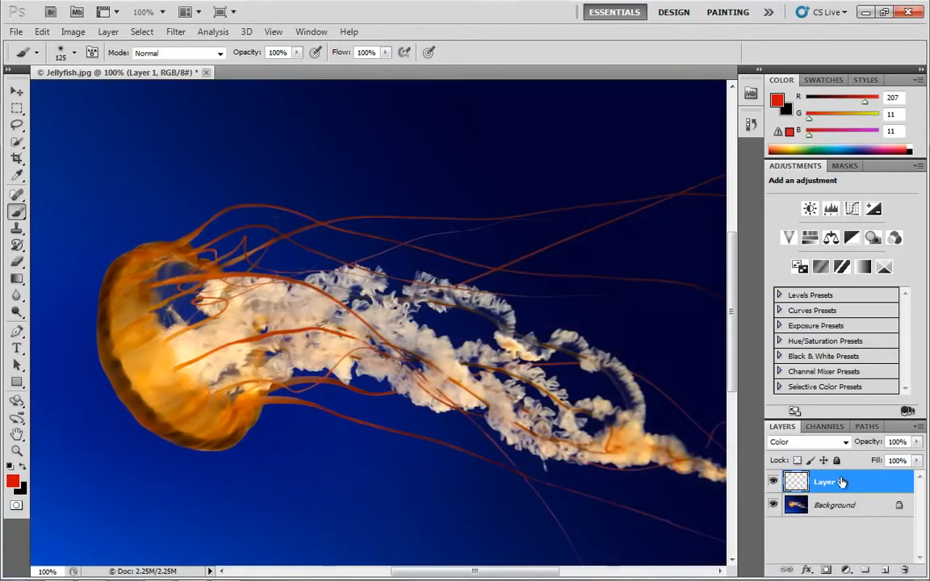
left_click(845, 443)
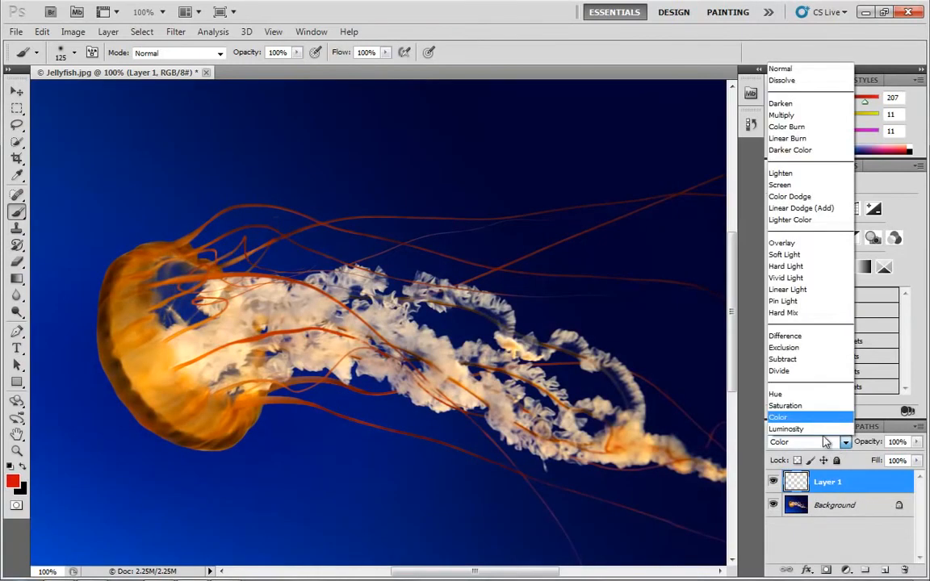
left_click(801, 429)
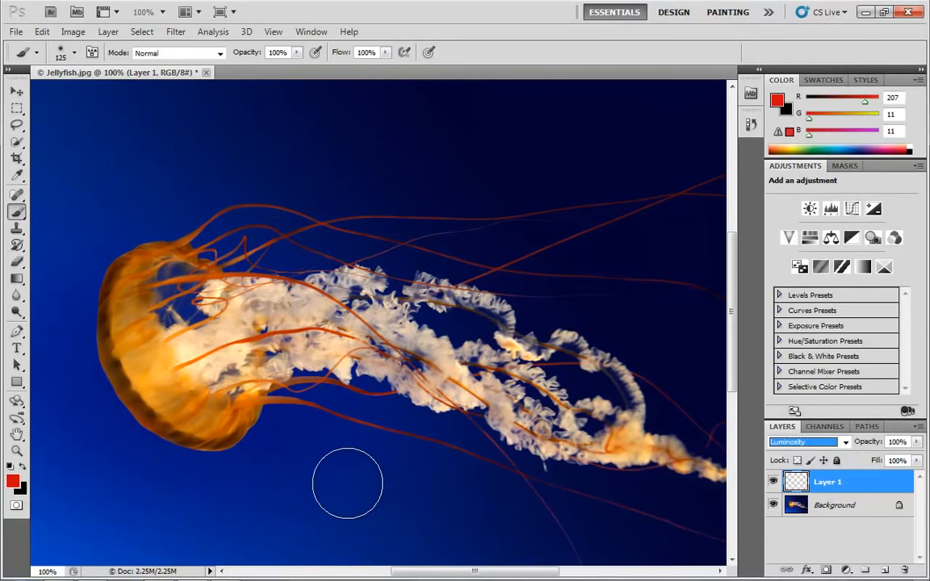
- Choose dark gray 4e4e4e as the foreground color, paint over most of the jellyfish on Layer 1, and undo the painting
left_click(12, 482)
left_click(706, 311)
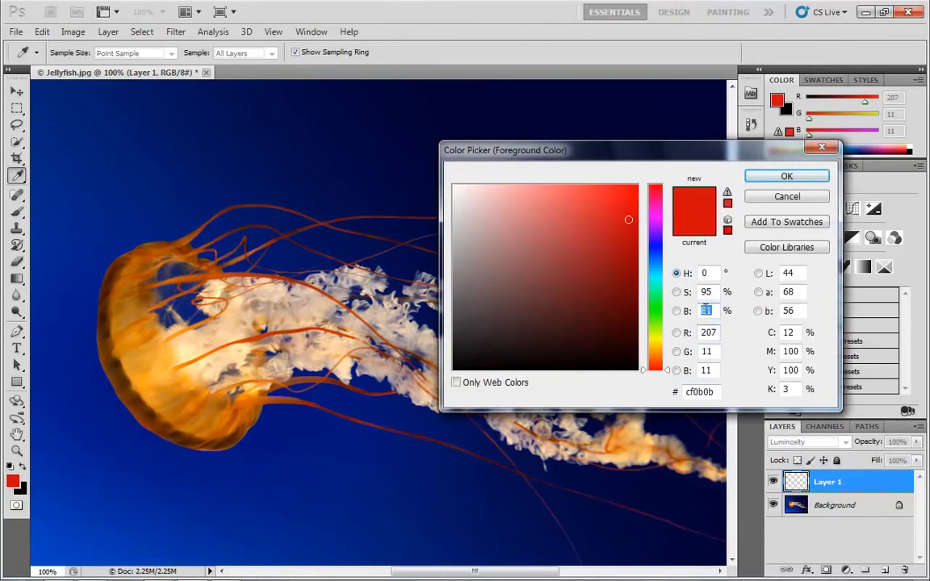
mouse_move(554, 339)
left_mouse_down()
mouse_move(469, 331)
mouse_move(465, 347)
mouse_move(412, 359)
mouse_move(404, 312)
left_mouse_up()
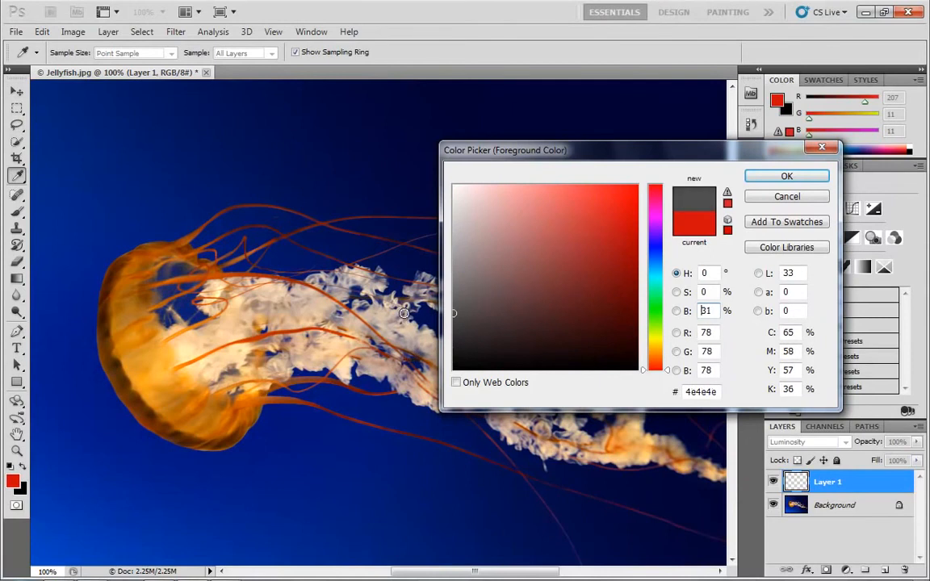
left_click(785, 177)
mouse_move(403, 485)
left_mouse_down()
mouse_move(369, 505)
mouse_move(268, 513)
mouse_move(407, 482)
mouse_move(358, 477)
mouse_move(169, 507)
mouse_move(98, 502)
mouse_move(63, 462)
mouse_move(120, 527)
mouse_move(94, 506)
mouse_move(132, 507)
mouse_move(220, 553)
mouse_move(538, 475)
mouse_move(286, 506)
mouse_move(303, 466)
mouse_move(646, 404)
mouse_move(648, 383)
mouse_move(403, 380)
mouse_move(374, 297)
mouse_move(276, 195)
mouse_move(84, 200)
mouse_move(350, 397)
mouse_move(359, 430)
mouse_move(56, 213)
mouse_move(251, 363)
mouse_move(140, 418)
mouse_move(288, 383)
mouse_move(355, 283)
left_mouse_up()
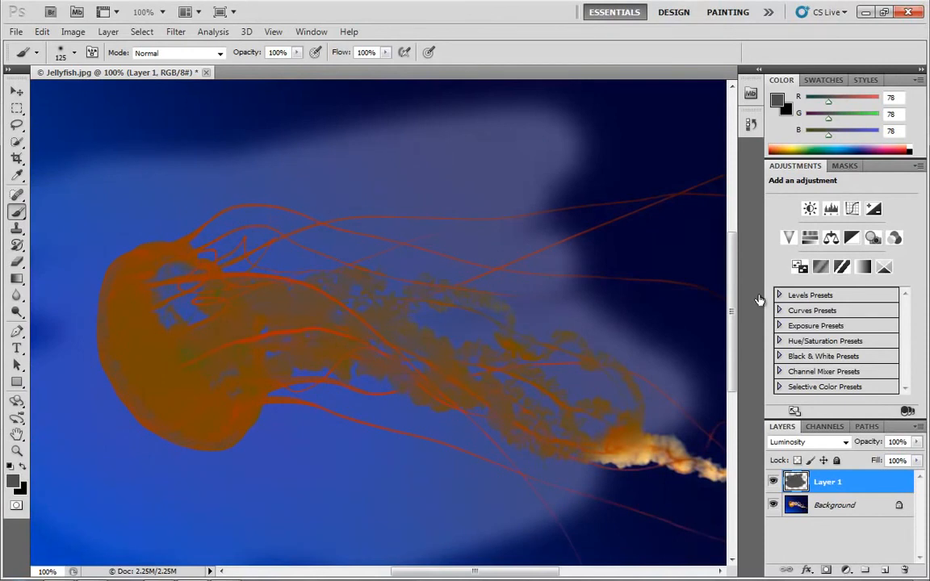
key("ctrl+z")
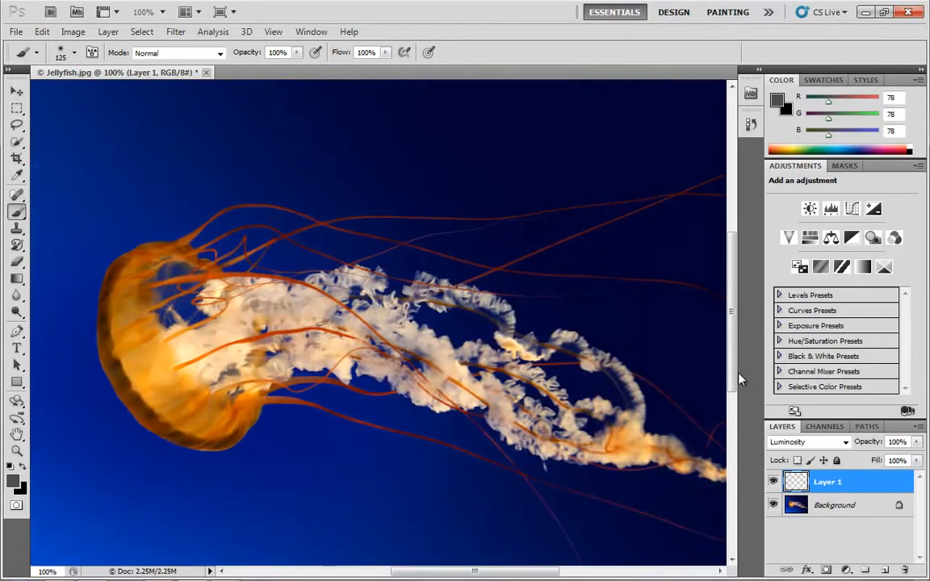
- Choose white as the foreground color, paint across the jellyfish on Layer 1, and undo the painting
key("i")
left_click(13, 485)
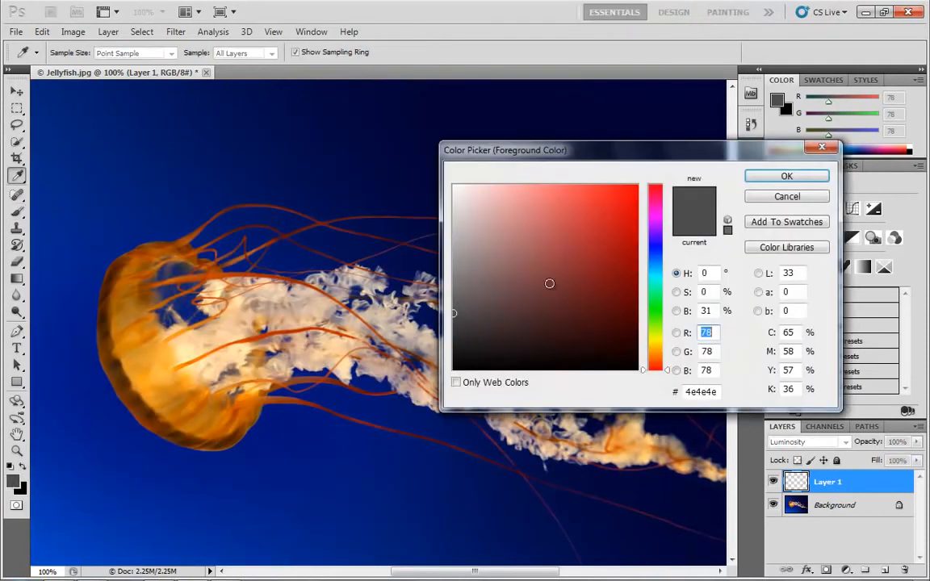
left_click_drag(549, 283, 455, 187)
left_click(766, 179)
mouse_move(521, 284)
left_mouse_down()
mouse_move(123, 193)
mouse_move(332, 208)
mouse_move(214, 411)
mouse_move(97, 460)
left_mouse_up()
key("ctrl+z")
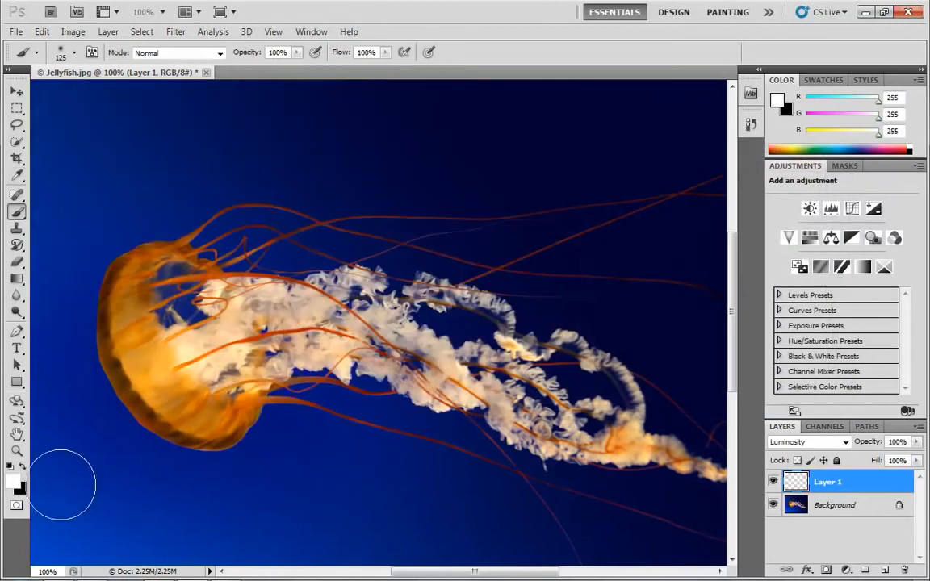
- Choose black as the foreground color, paint over the jellyfish on Layer 1, and undo the painting
left_click(15, 481)
left_click_drag(467, 363, 445, 384)
left_click(804, 183)
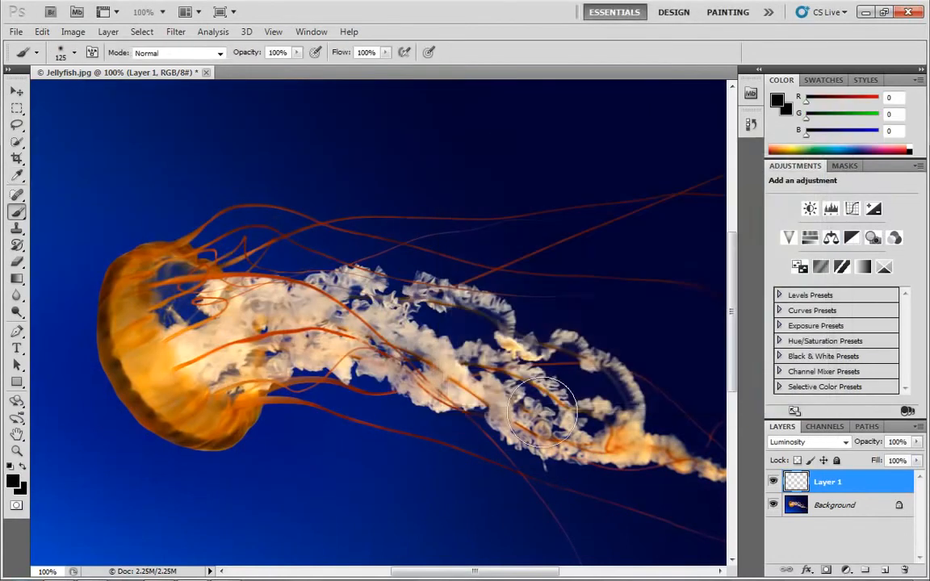
mouse_move(339, 452)
left_mouse_down()
mouse_move(603, 384)
mouse_move(80, 339)
mouse_move(383, 161)
mouse_move(301, 394)
left_mouse_up()
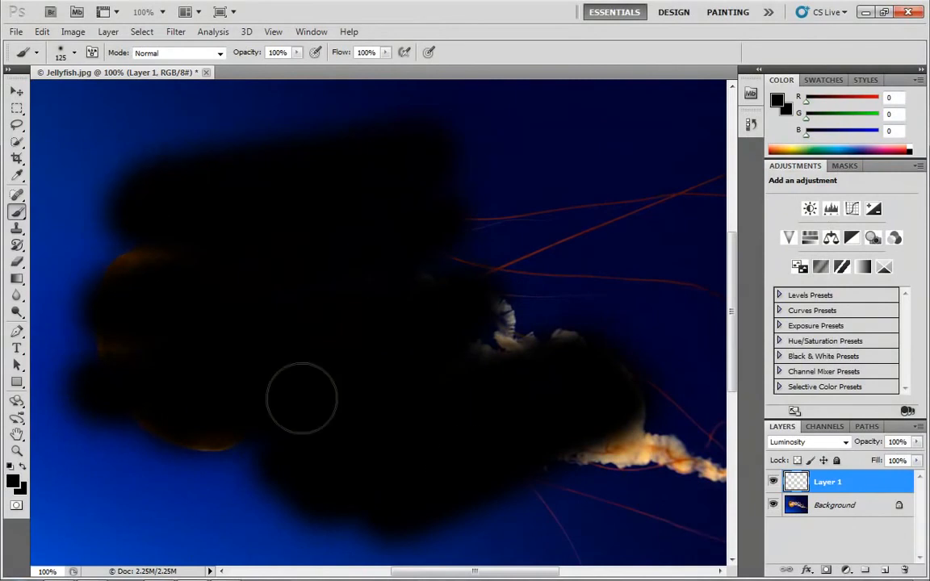
key("ctrl+z")
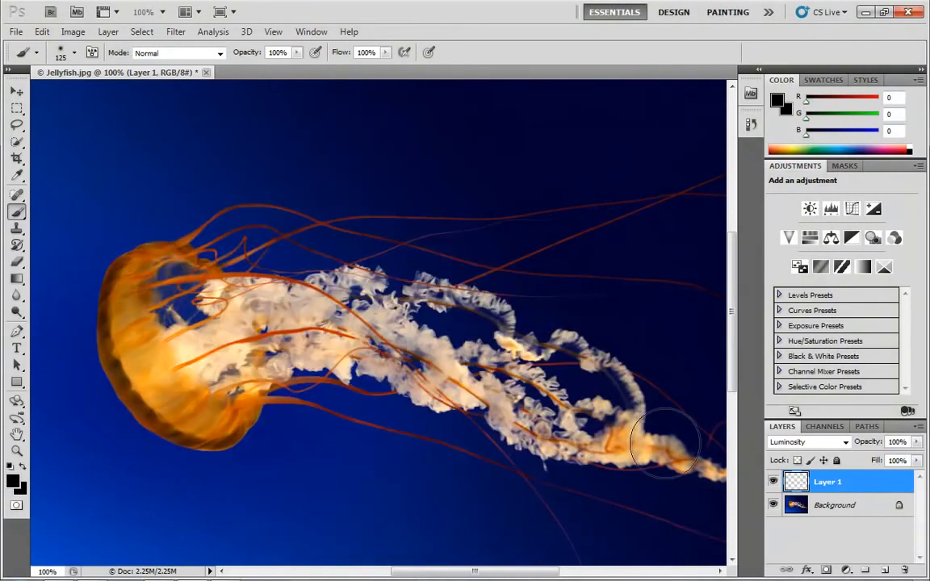
- Choose dark red 820000 as the foreground color, paint over the jellyfish's frilly arms on Layer 1, and undo the painting
left_click(12, 481)
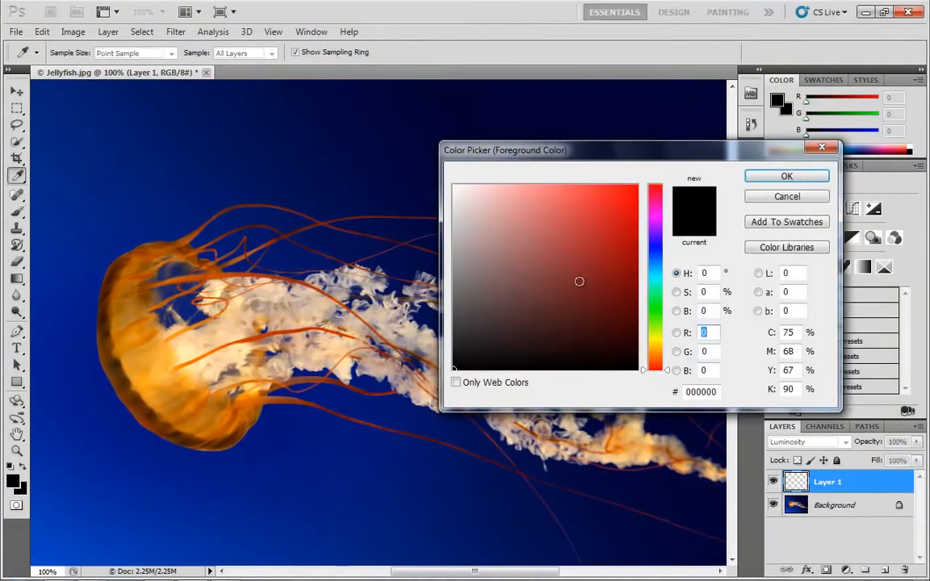
mouse_move(579, 280)
left_mouse_down()
mouse_move(633, 262)
mouse_move(660, 289)
mouse_move(668, 274)
left_mouse_up()
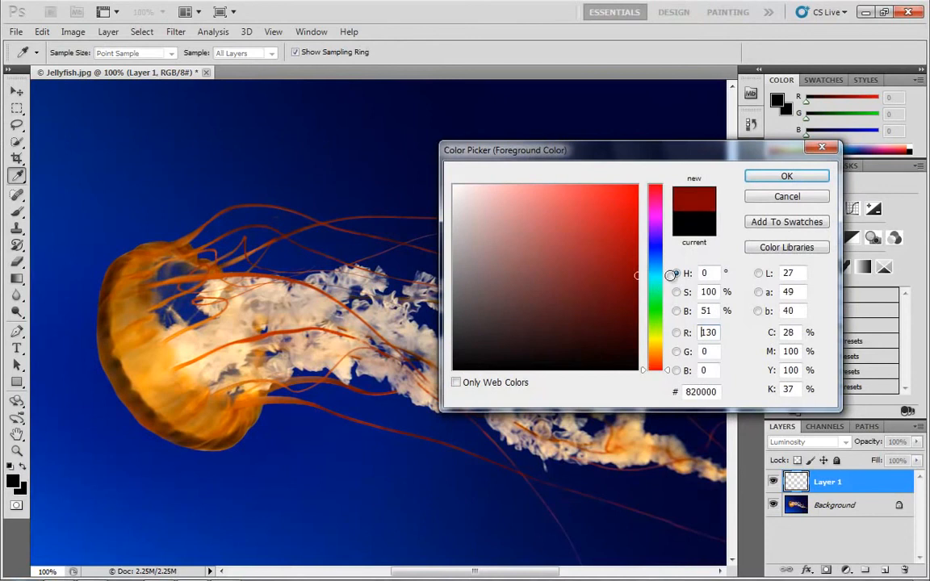
left_click(786, 181)
key("b")
mouse_move(484, 442)
left_mouse_down()
mouse_move(440, 404)
mouse_move(447, 370)
mouse_move(424, 323)
mouse_move(303, 283)
mouse_move(230, 436)
left_mouse_up()
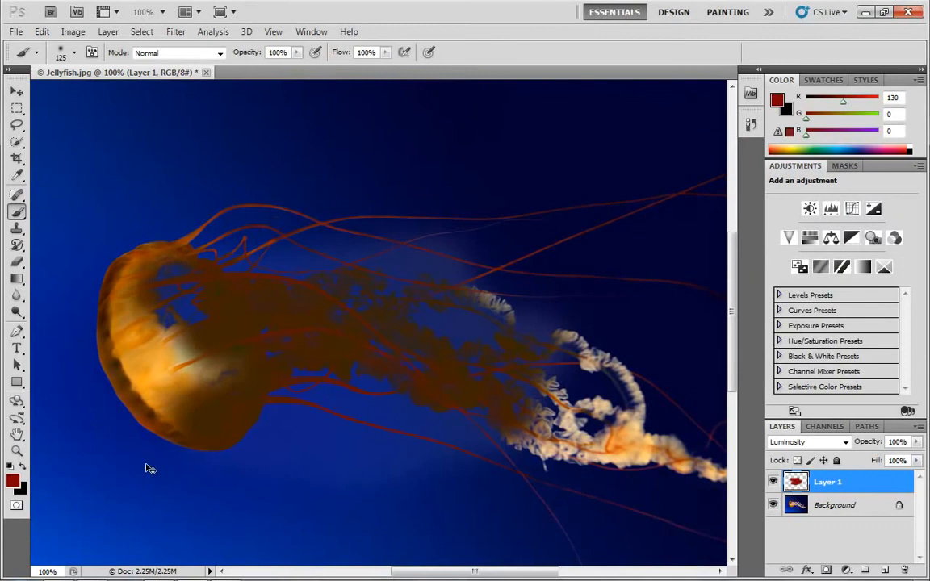
key("ctrl+z")
- Set the foreground color's brightness to 50% and paint below the jellyfish and over the far end of its frilly arms on Layer 1
key("i")
left_click(12, 481)
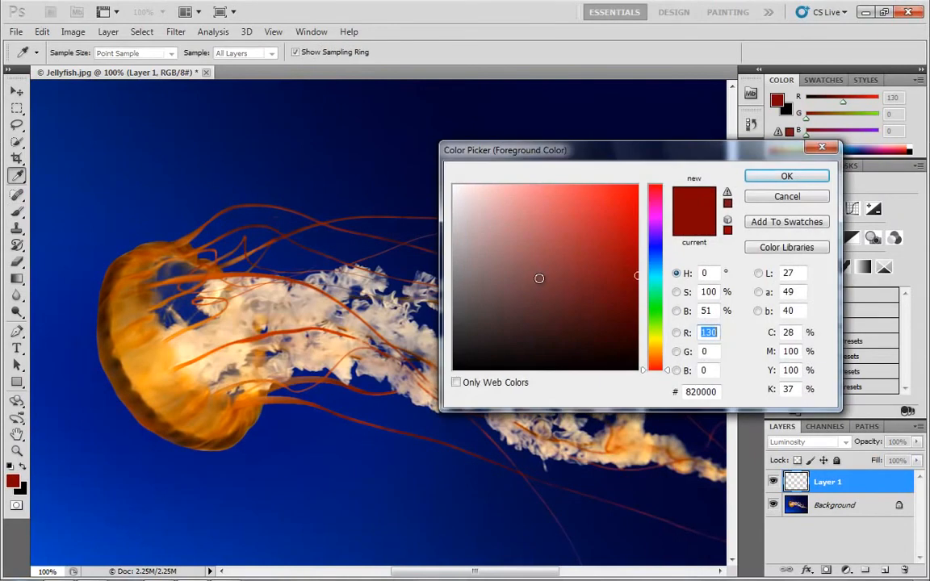
double_click(708, 310)
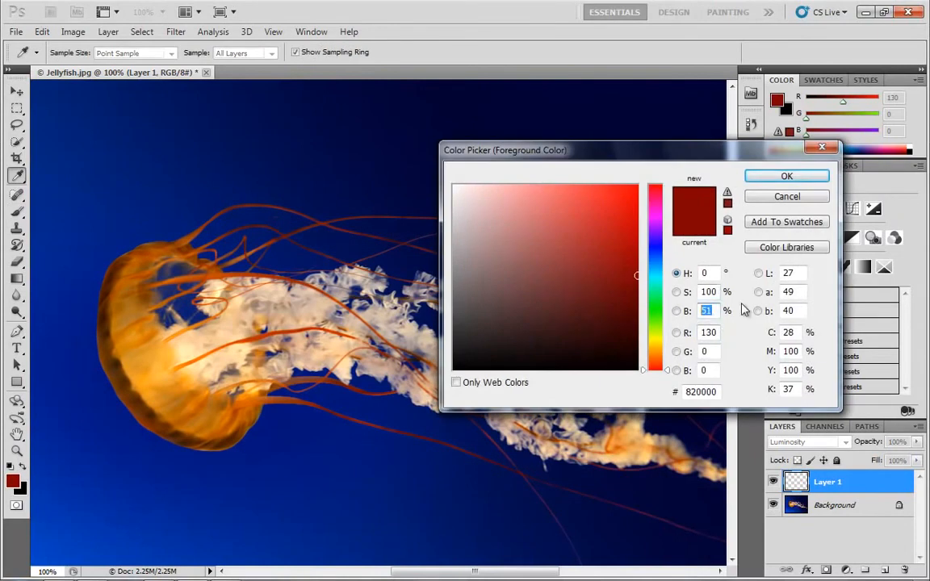
type("50")
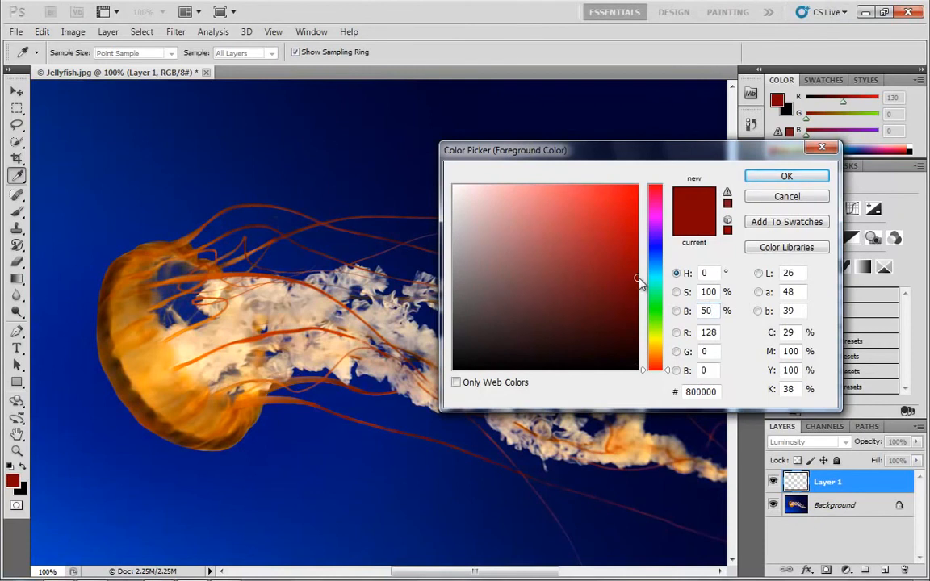
left_click(787, 177)
key("b")
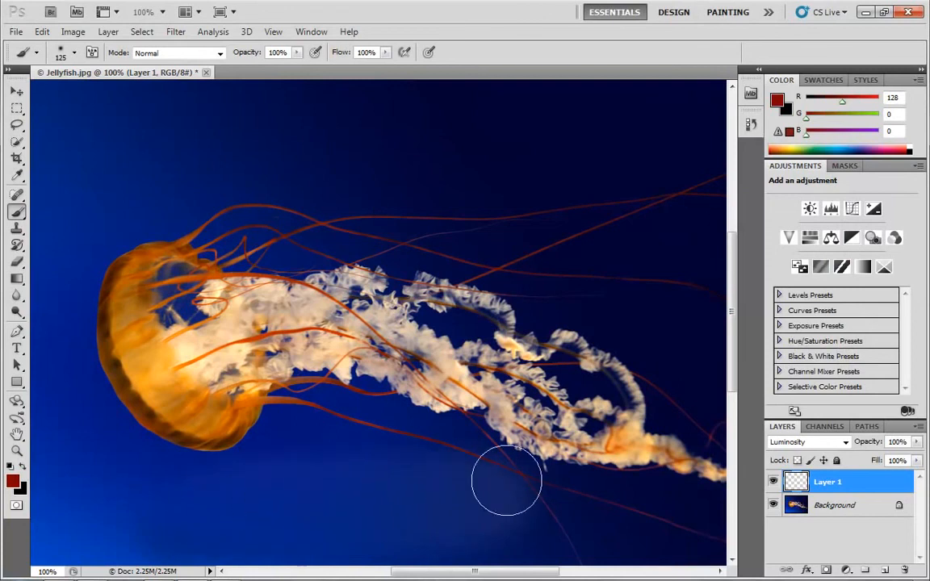
mouse_move(504, 452)
left_mouse_down()
mouse_move(598, 411)
mouse_move(557, 331)
left_mouse_up()
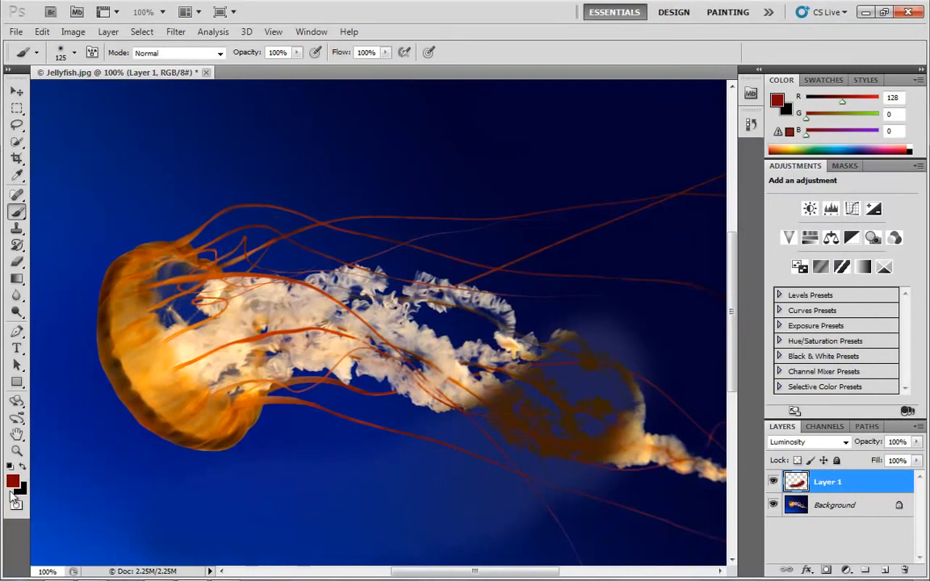
- Set the foreground color's saturation to 0% and paint the gray over the jellyfish's frilly arms, bell and surrounding water on Layer 1
left_click(12, 482)
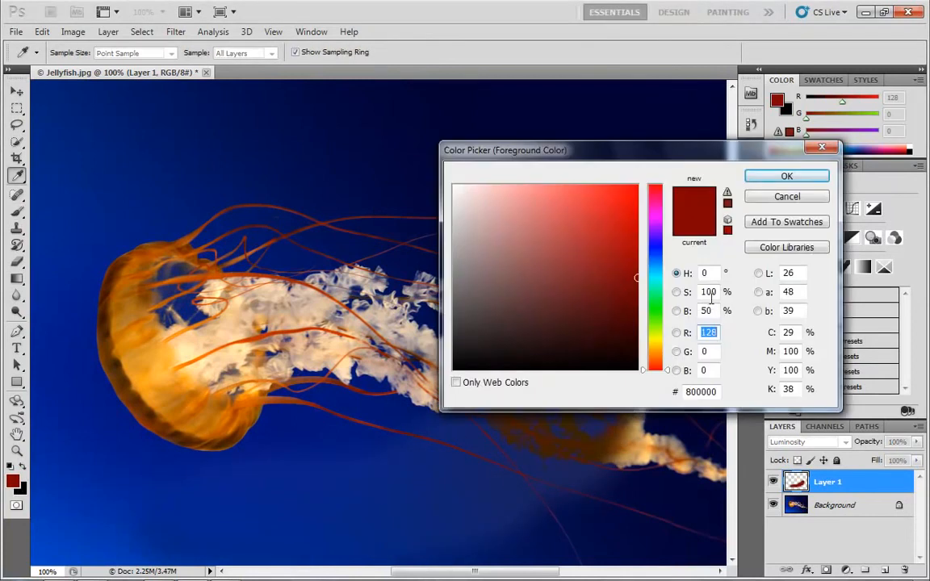
left_click(710, 295)
type("0")
key("Return")
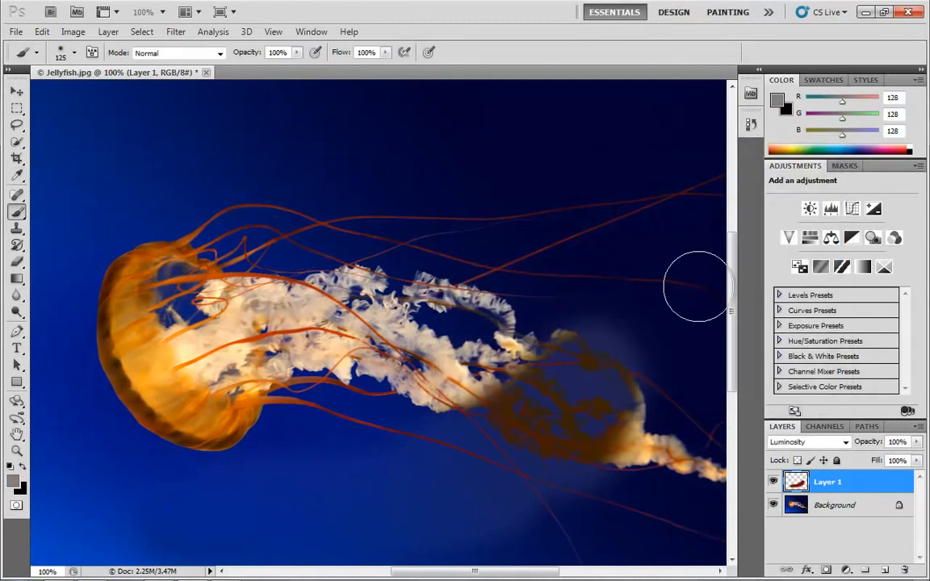
mouse_move(482, 301)
left_mouse_down()
mouse_move(396, 362)
mouse_move(341, 371)
mouse_move(469, 320)
mouse_move(488, 327)
mouse_move(466, 374)
mouse_move(628, 372)
mouse_move(647, 413)
mouse_move(525, 521)
mouse_move(686, 516)
mouse_move(567, 483)
left_mouse_up()
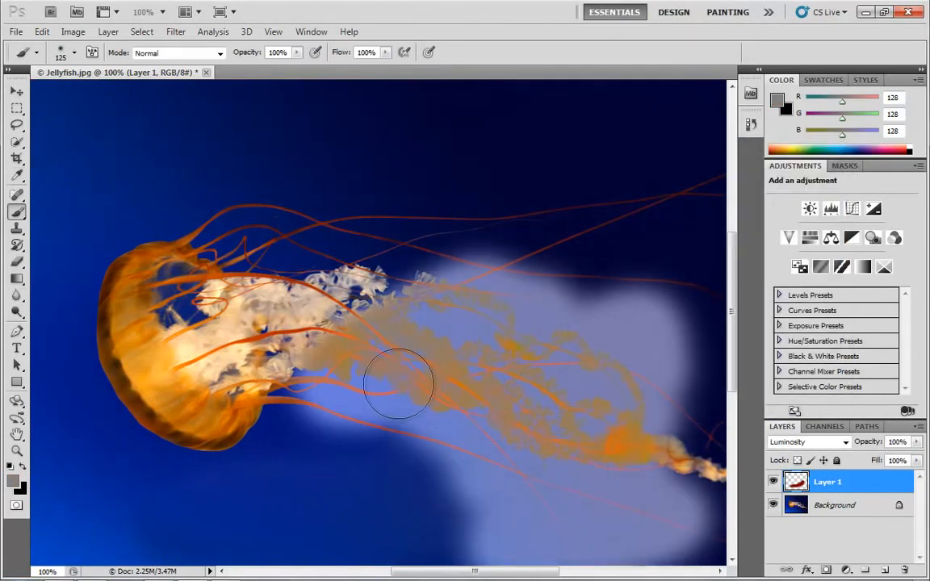
mouse_move(355, 307)
left_mouse_down()
mouse_move(461, 283)
mouse_move(350, 283)
left_mouse_up()
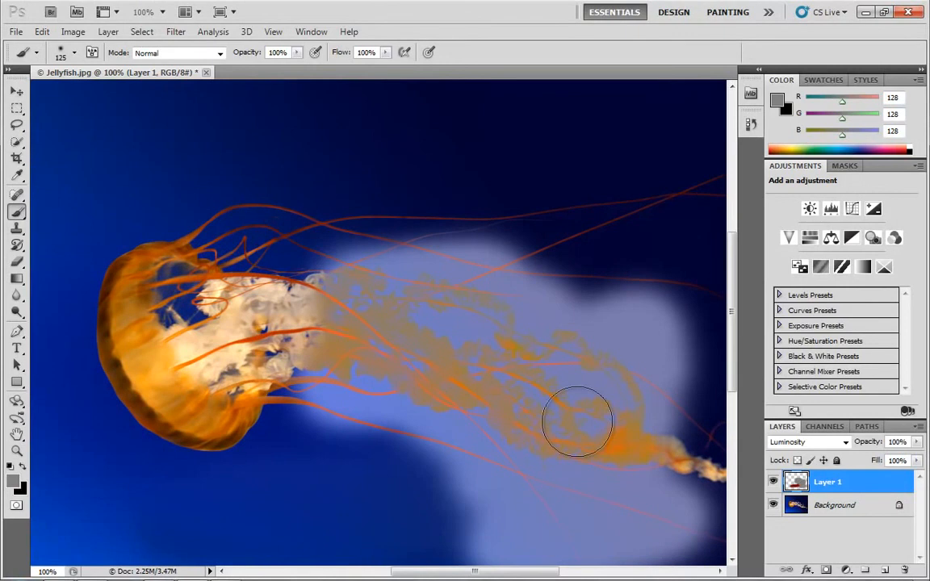
mouse_move(194, 428)
left_mouse_down()
mouse_move(93, 448)
mouse_move(45, 488)
left_mouse_up()
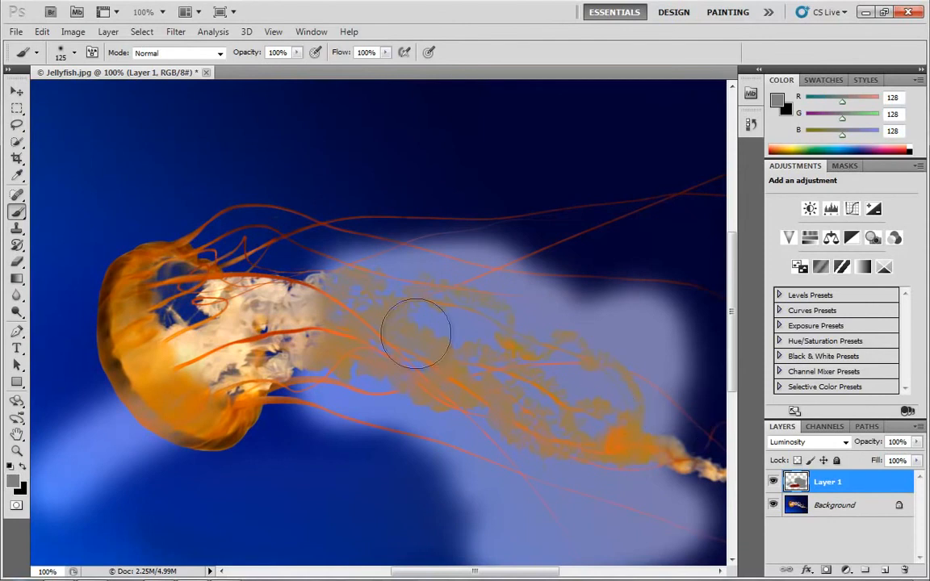
left_click_drag(404, 319, 270, 326)
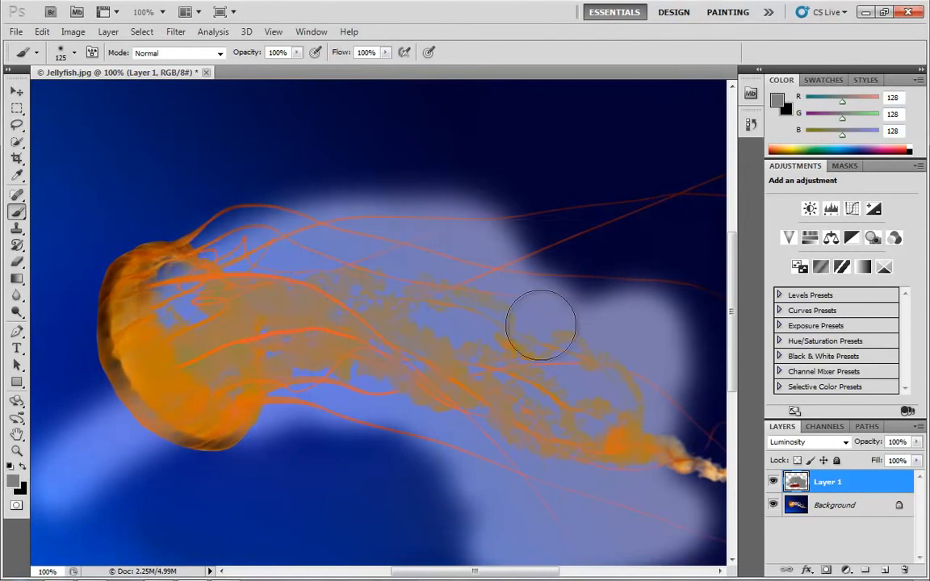
- Undo all the dark red and gray brush strokes on Layer 1
key("ctrl+alt+z")
key("ctrl+alt+z")
key("ctrl+alt+z")
key("ctrl+alt+z")
key("ctrl+alt+z")
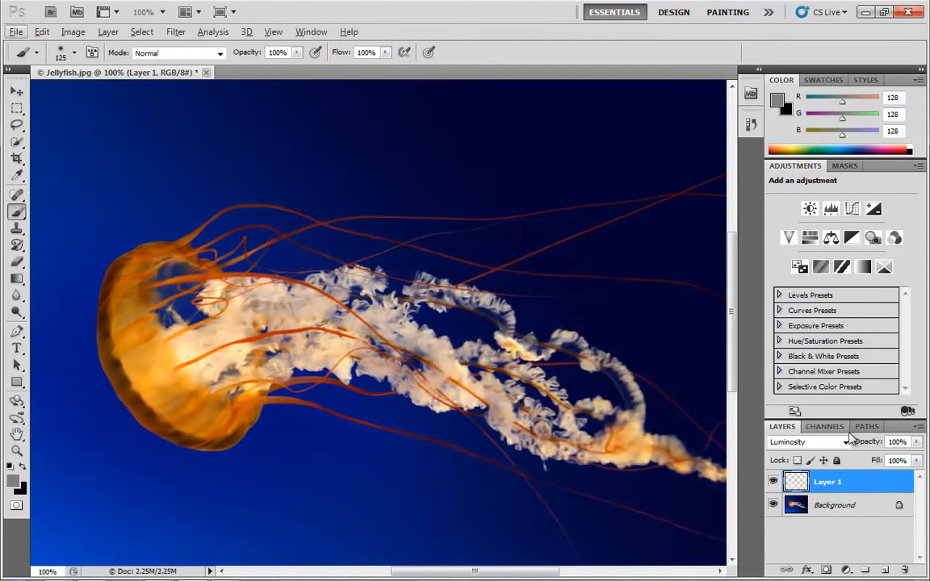
- Review the blend modes offered for Layer 1 and for the Brush tool, and select the Background layer
left_click(846, 446)
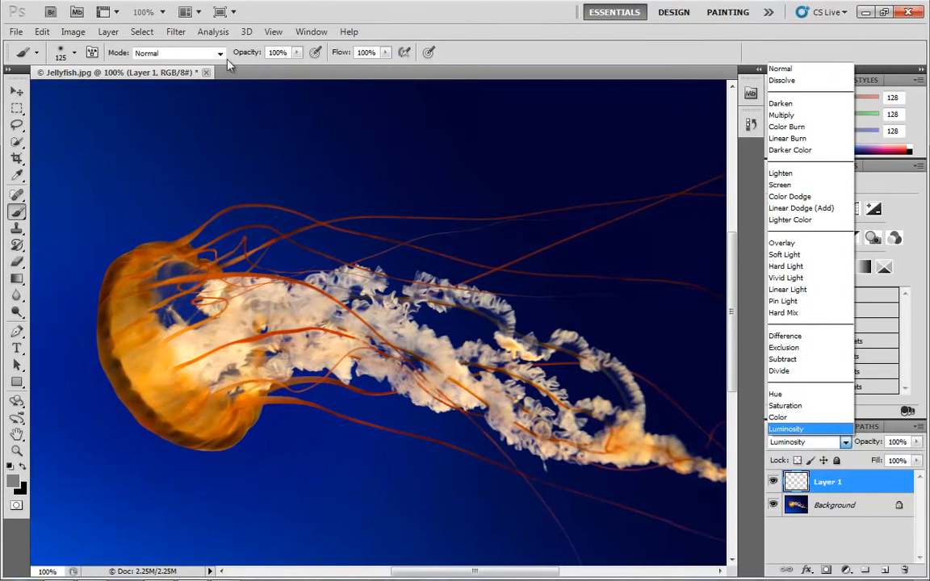
left_click(20, 212)
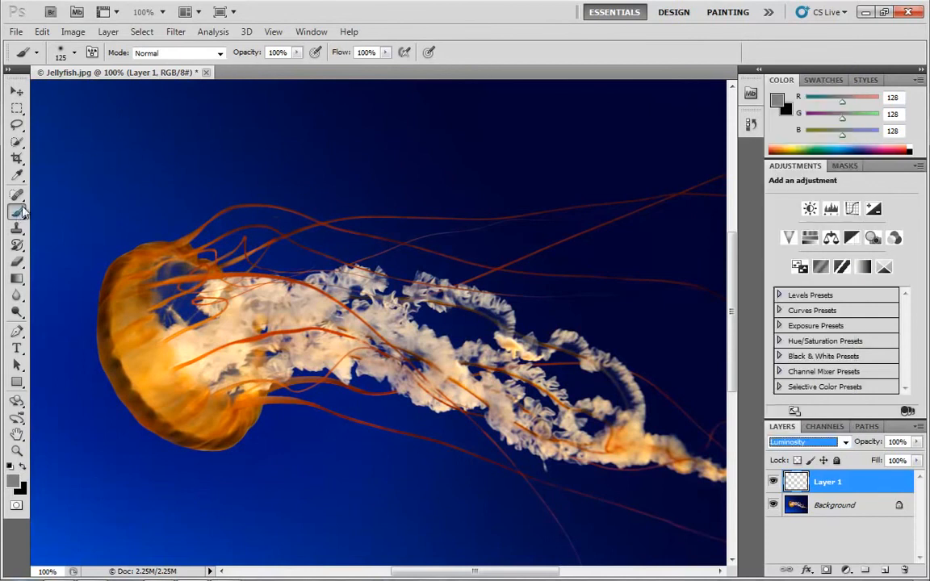
left_click(219, 54)
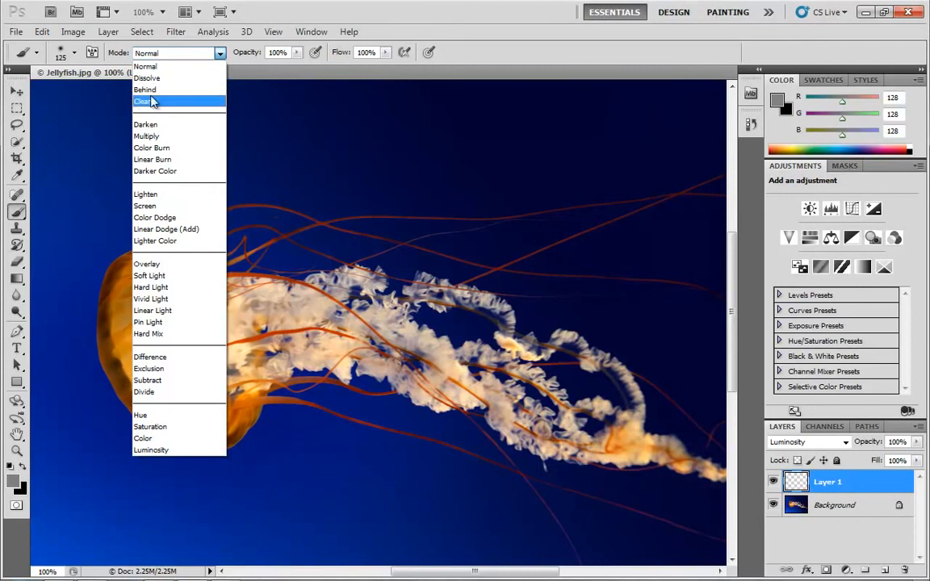
left_click(828, 515)
left_click(856, 515)
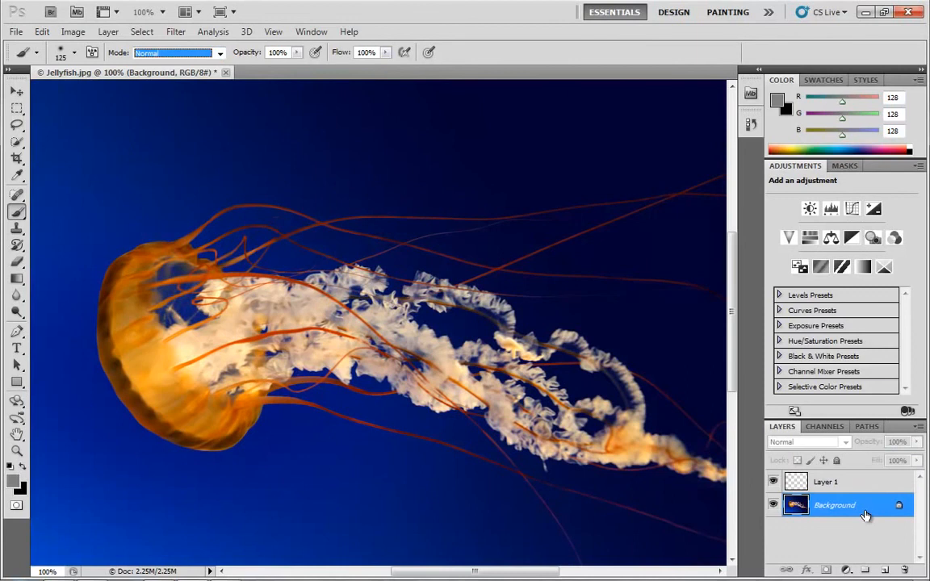
- Add a white (#ffffff) Solid Color fill layer directly above the Background layer
left_click(846, 571)
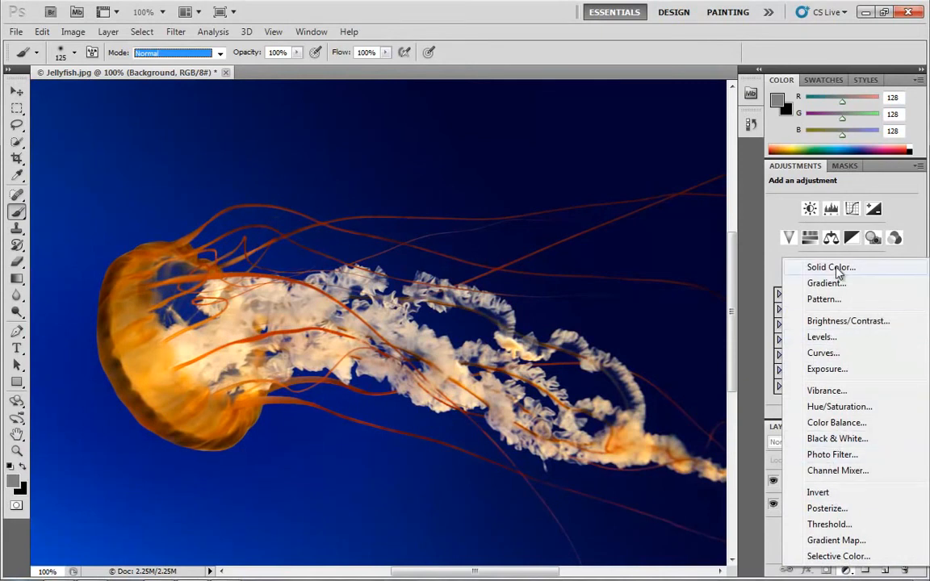
left_click(846, 573)
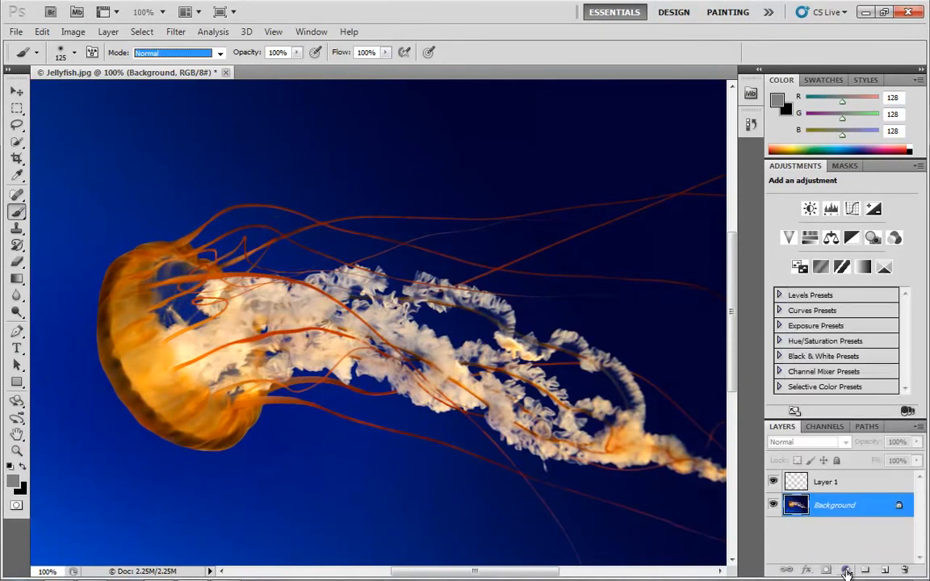
left_click(847, 572)
left_click(831, 269)
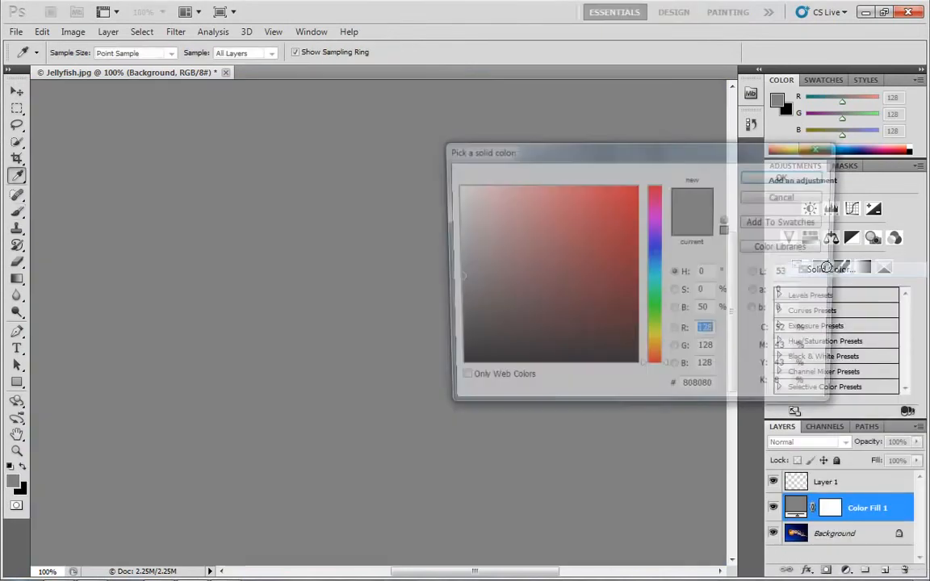
left_click(458, 203)
left_click_drag(458, 203, 408, 162)
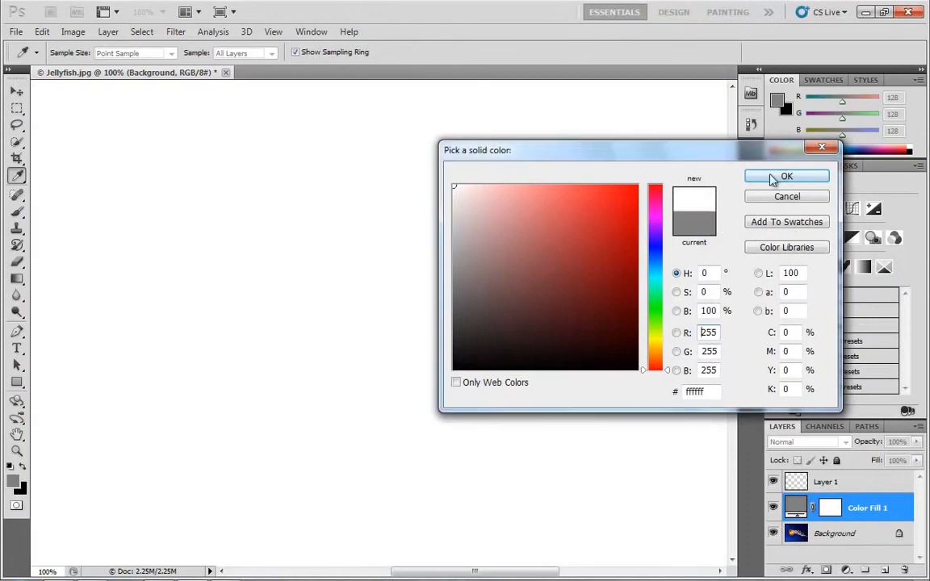
left_click(786, 176)
- Select Layer 1 and set its blend mode to Normal
left_click(842, 482)
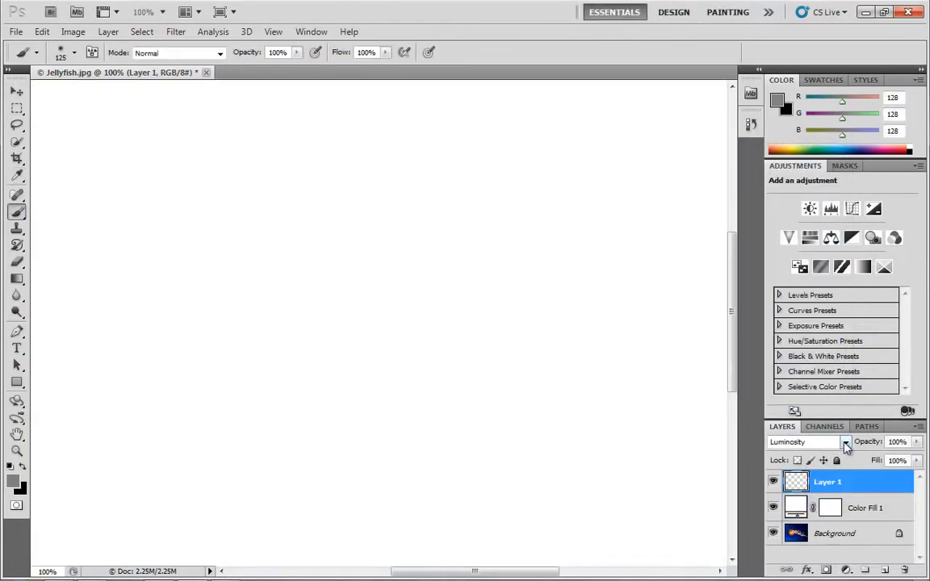
left_click(845, 443)
left_click(796, 70)
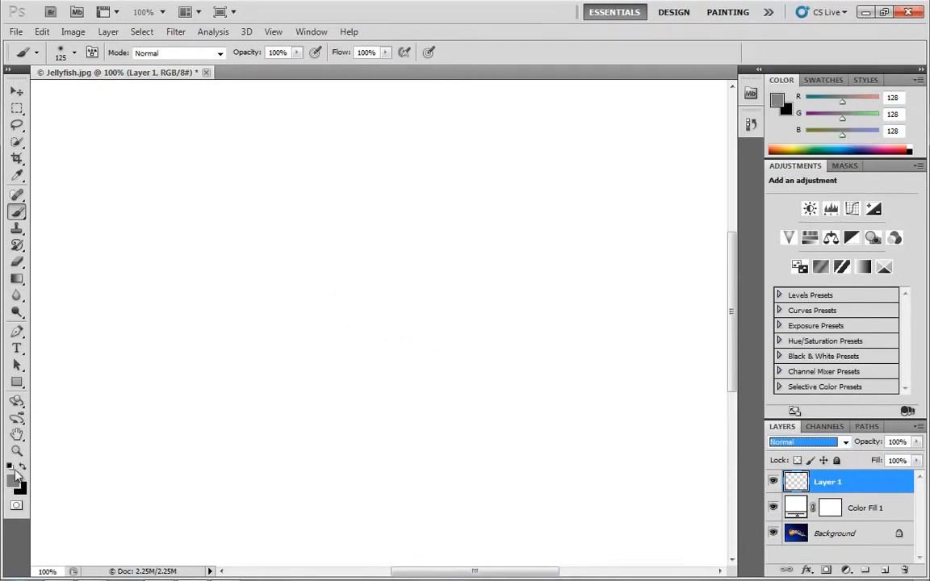
- Set the foreground color to red (RGB 210, 1, 1) and paint a large filled circle mid-canvas on Layer 1
left_click(16, 485)
left_click_drag(550, 269, 659, 214)
left_click(769, 184)
mouse_move(332, 364)
left_mouse_down()
mouse_move(353, 381)
mouse_move(411, 362)
mouse_move(436, 334)
mouse_move(374, 288)
mouse_move(362, 383)
mouse_move(420, 283)
mouse_move(407, 284)
mouse_move(382, 324)
left_mouse_up()
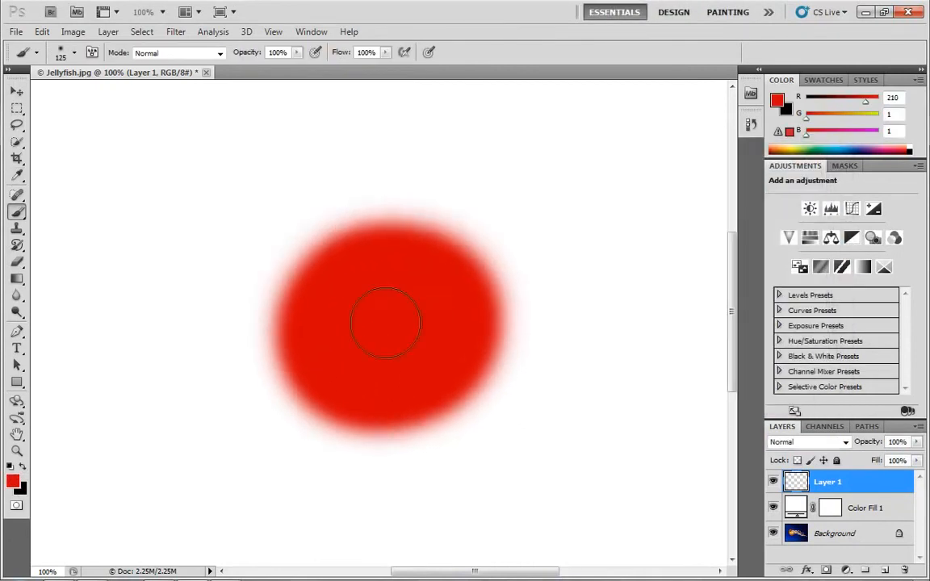
- Reduce the brush size to 60 and set the Brush tool's mode to Behind
key("bracketleft")
key("bracketleft")
key("bracketleft")
key("bracketleft")
key("bracketleft")
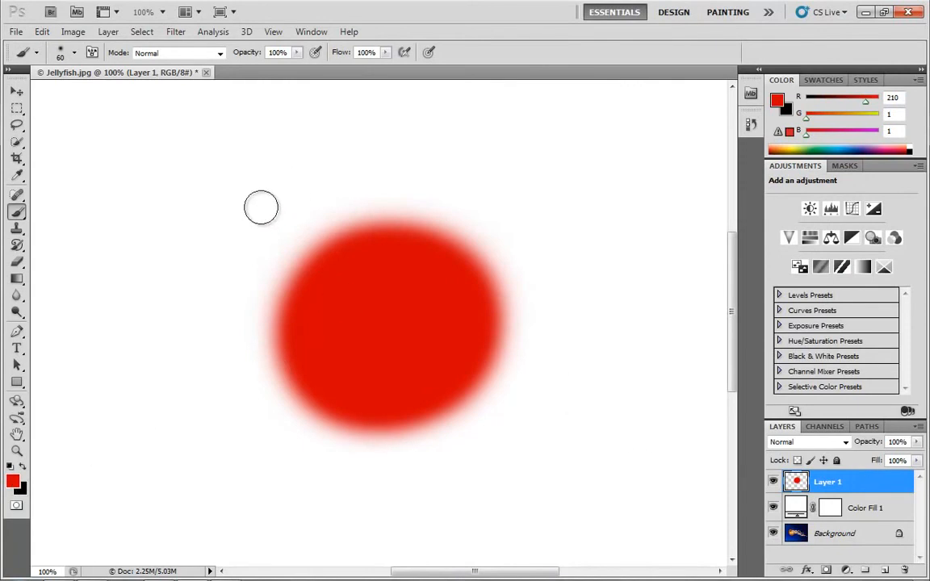
left_click(220, 54)
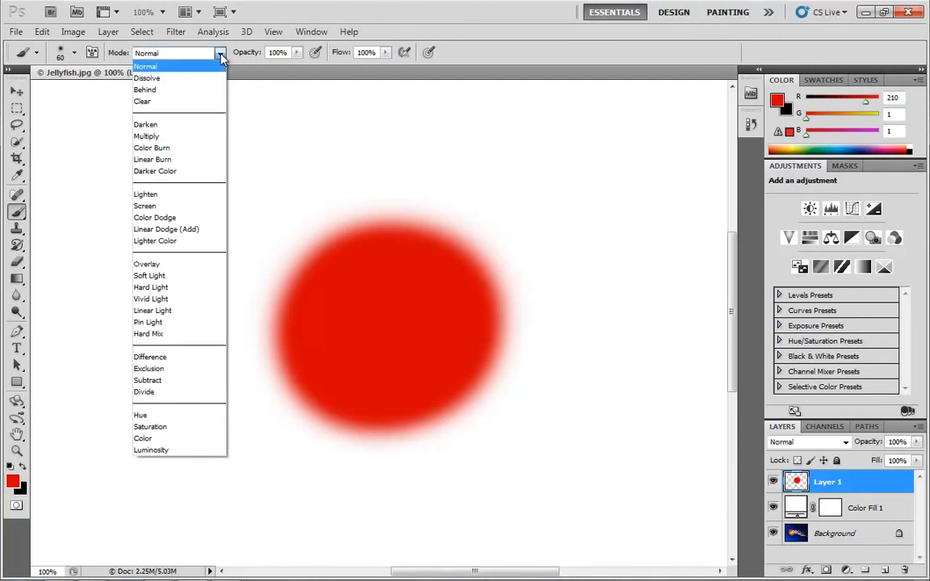
left_click(186, 90)
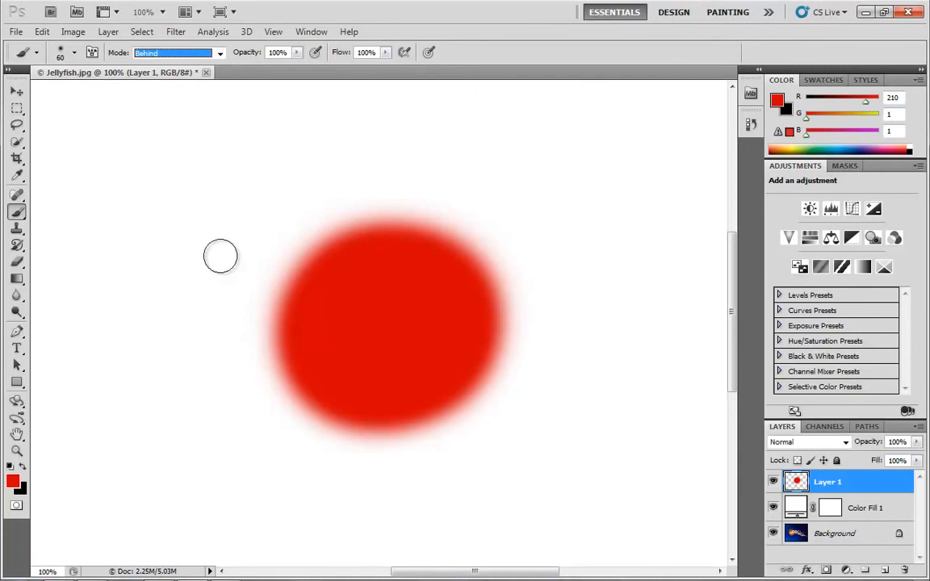
- Set the foreground color to blue (#014bd2) and paint strokes outward from the red circle's upper left, right side and top on Layer 1
left_click(13, 483)
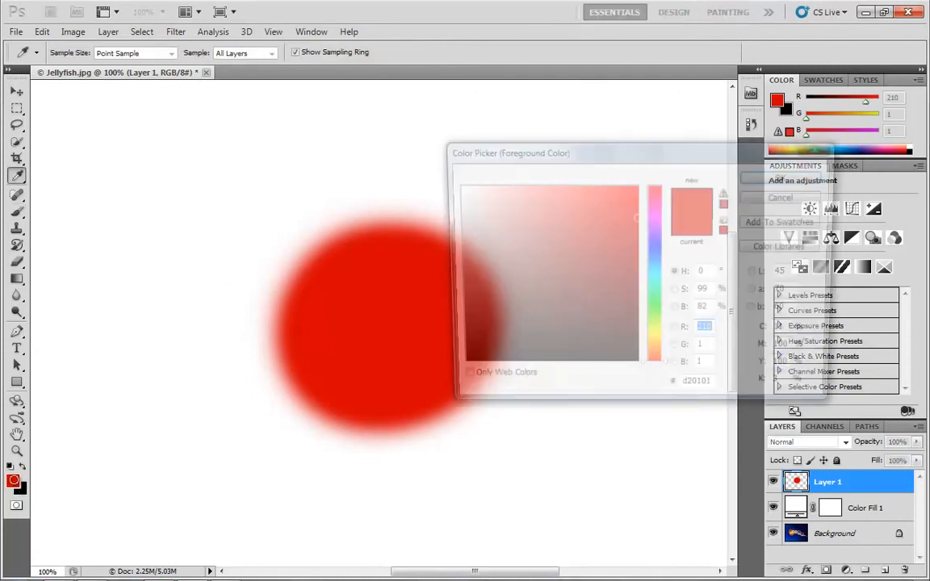
left_click(655, 263)
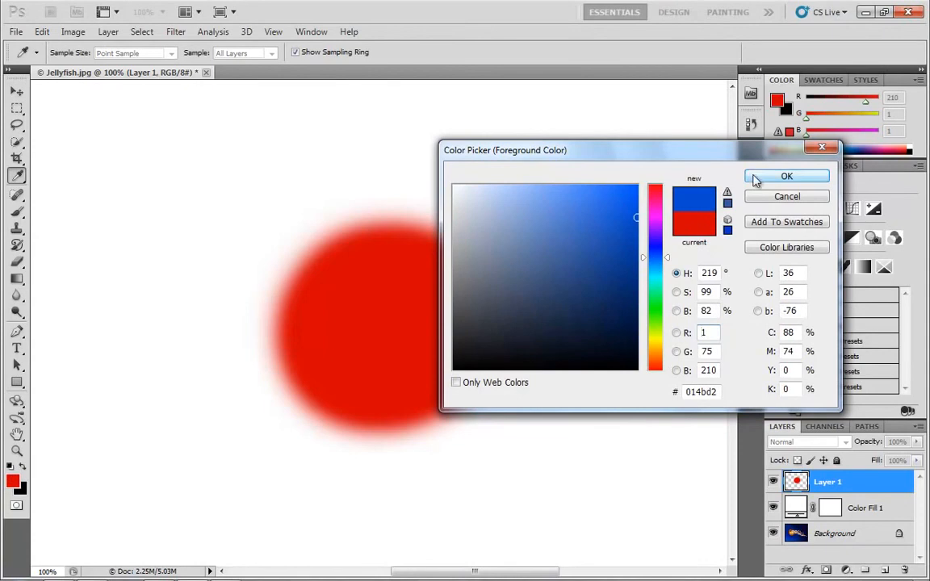
left_click(787, 176)
mouse_move(158, 188)
left_mouse_down()
mouse_move(201, 158)
mouse_move(191, 203)
mouse_move(210, 173)
mouse_move(209, 223)
mouse_move(240, 184)
mouse_move(228, 193)
mouse_move(233, 208)
mouse_move(267, 205)
mouse_move(284, 245)
mouse_move(302, 276)
left_mouse_up()
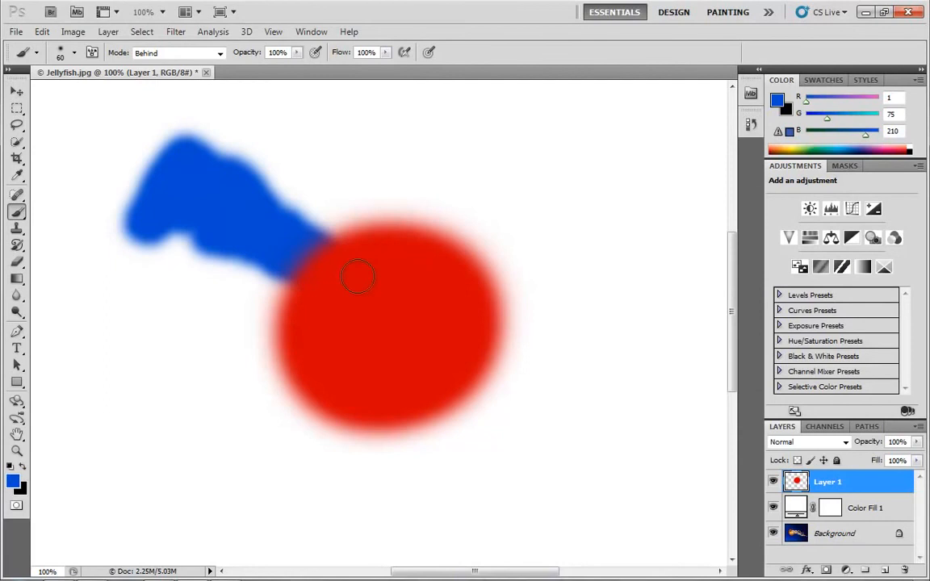
mouse_move(460, 295)
left_mouse_down()
mouse_move(502, 316)
mouse_move(550, 295)
mouse_move(661, 290)
left_mouse_up()
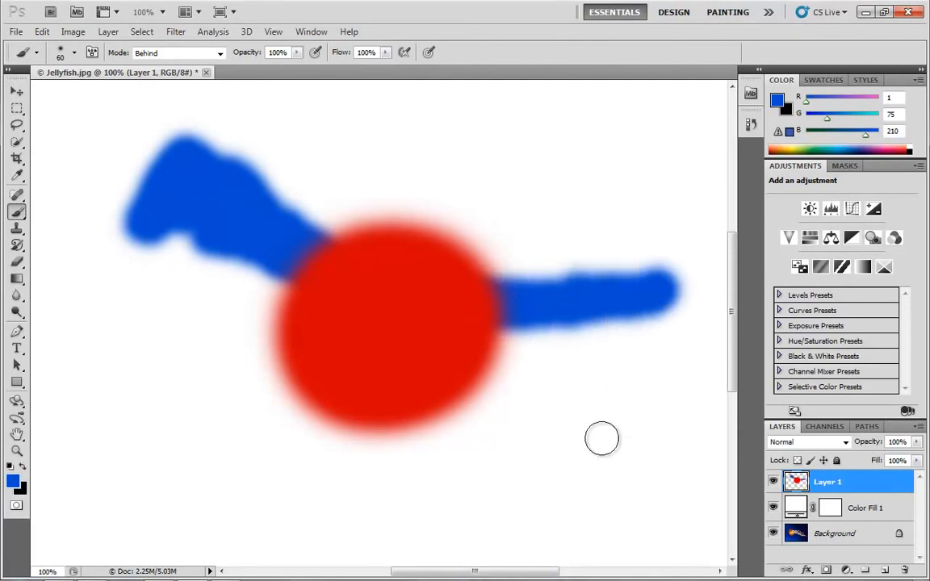
mouse_move(485, 182)
left_mouse_down()
mouse_move(482, 219)
mouse_move(367, 156)
mouse_move(436, 252)
mouse_move(459, 218)
mouse_move(358, 137)
mouse_move(369, 127)
left_mouse_up()
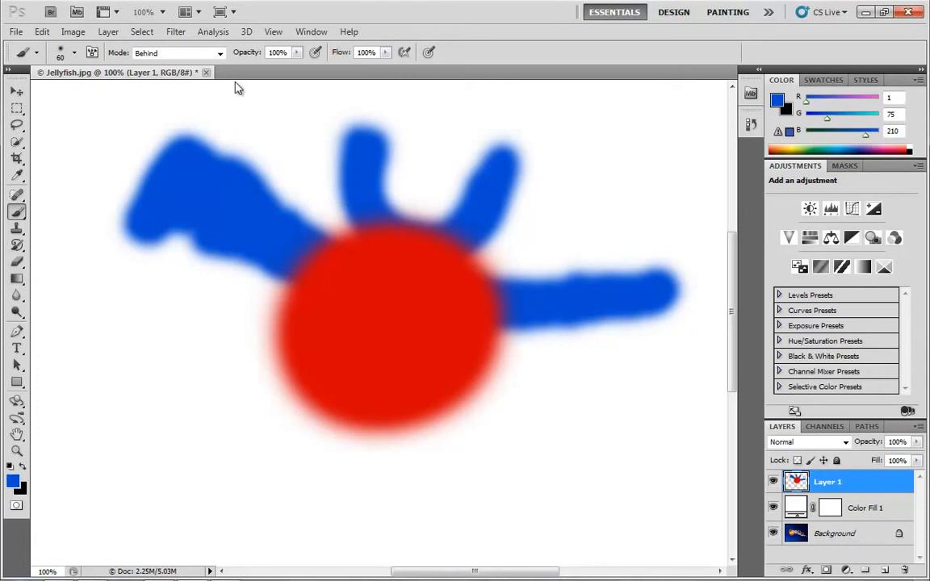
- Set the Brush tool's mode to Clear and erase the lower part of the blue stroke at the circle's upper left
left_click(216, 54)
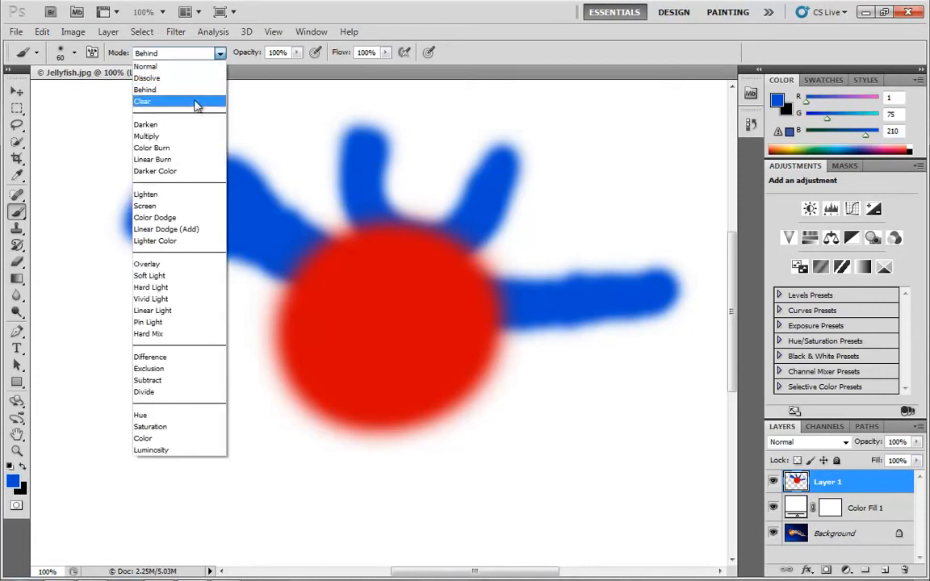
left_click(197, 105)
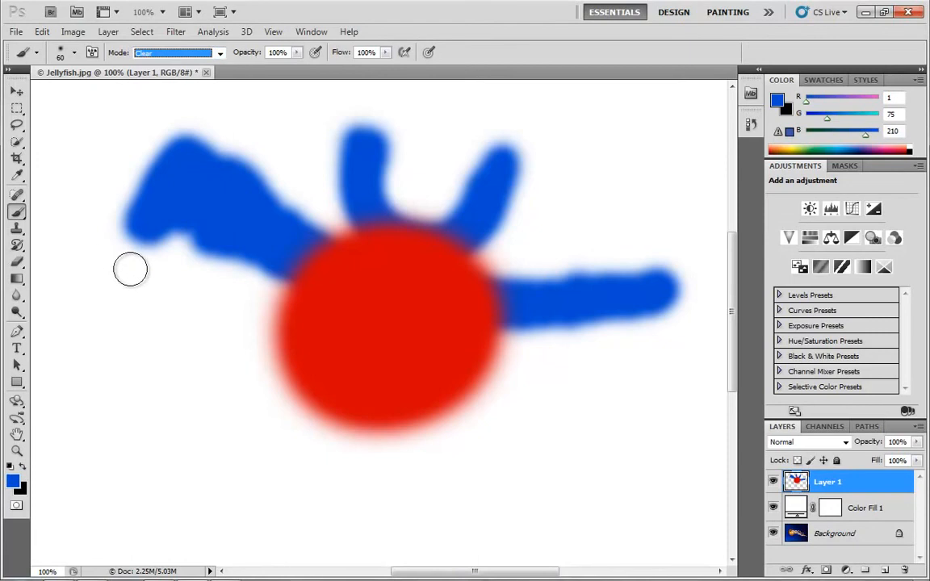
mouse_move(139, 260)
left_mouse_down()
mouse_move(141, 234)
mouse_move(128, 244)
mouse_move(138, 201)
mouse_move(158, 244)
mouse_move(203, 226)
mouse_move(210, 243)
mouse_move(218, 235)
left_mouse_up()
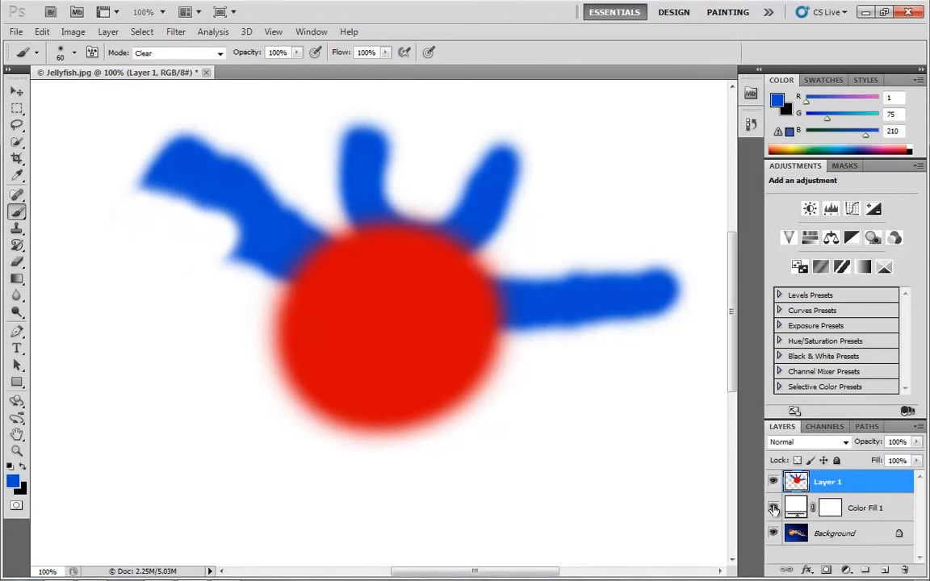
- Hide the Color Fill 1 layer and erase all the remaining red and blue paint on Layer 1 with the brush
left_click(774, 509)
mouse_move(159, 265)
left_mouse_down()
mouse_move(232, 243)
mouse_move(252, 212)
mouse_move(235, 162)
mouse_move(131, 191)
mouse_move(311, 273)
mouse_move(280, 348)
mouse_move(290, 425)
mouse_move(492, 330)
mouse_move(323, 319)
left_mouse_up()
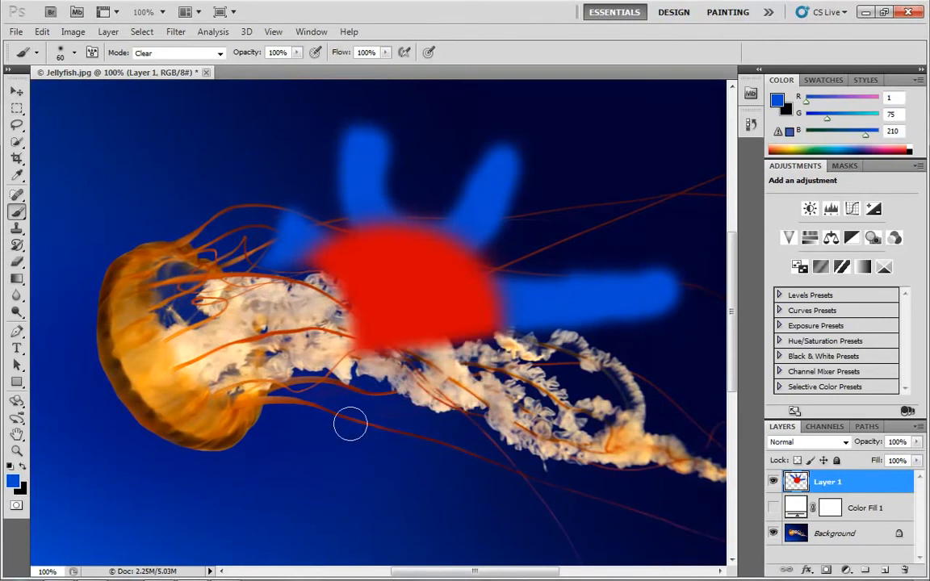
mouse_move(349, 425)
left_mouse_down()
mouse_move(483, 310)
mouse_move(508, 301)
mouse_move(205, 309)
mouse_move(269, 278)
mouse_move(458, 241)
mouse_move(380, 229)
mouse_move(360, 194)
mouse_move(541, 124)
mouse_move(518, 203)
mouse_move(473, 288)
mouse_move(722, 283)
mouse_move(741, 301)
mouse_move(486, 344)
mouse_move(437, 192)
mouse_move(496, 154)
mouse_move(595, 192)
mouse_move(652, 259)
mouse_move(690, 182)
mouse_move(282, 247)
mouse_move(316, 214)
mouse_move(682, 321)
left_mouse_up()
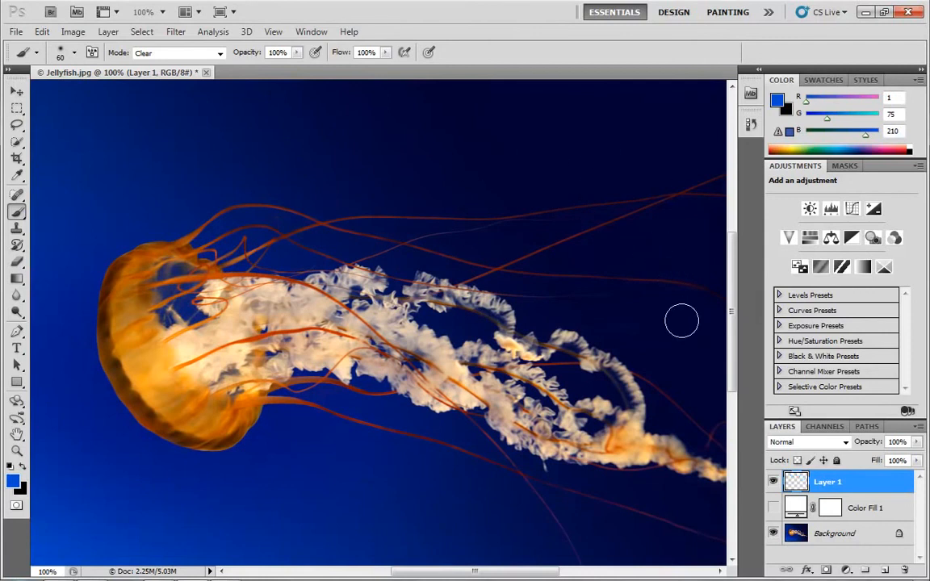
- Compare the blend modes offered for Layer 1 with those of the Brush tool, especially Behind and Clear
left_click(845, 443)
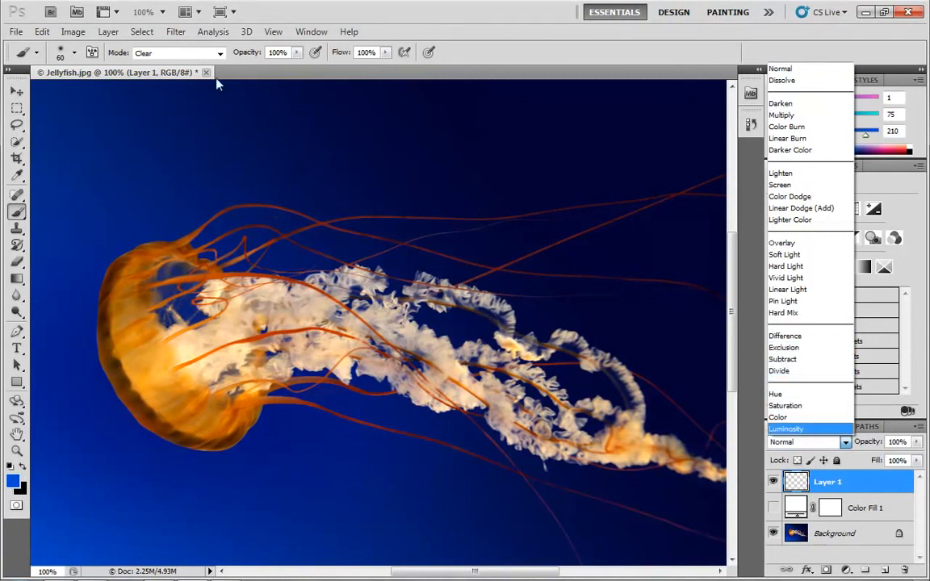
left_click(219, 53)
left_click(220, 53)
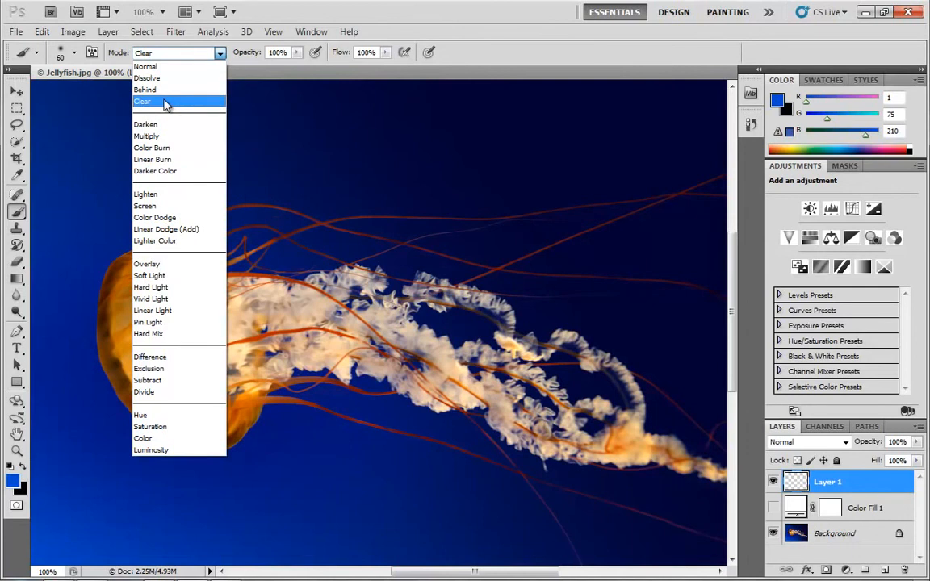
left_click(469, 178)
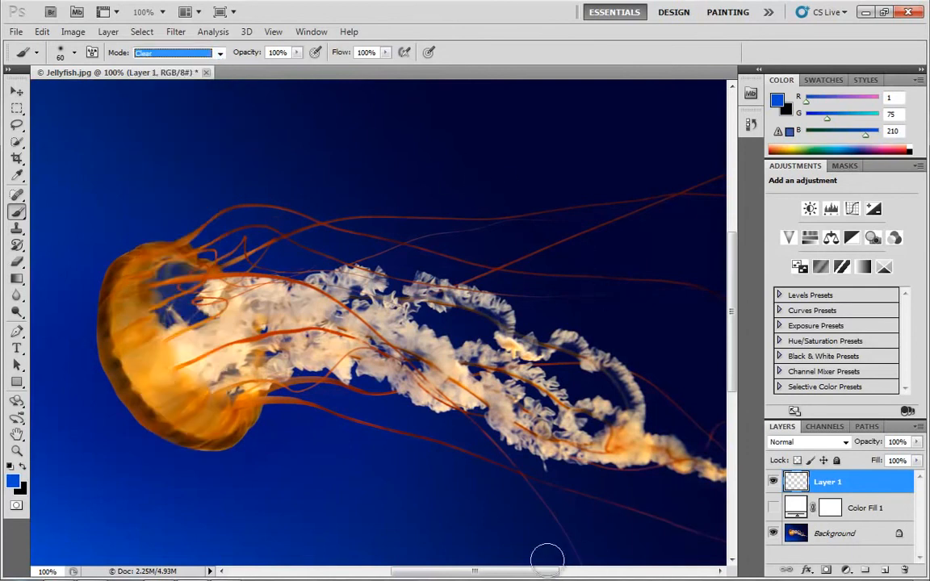